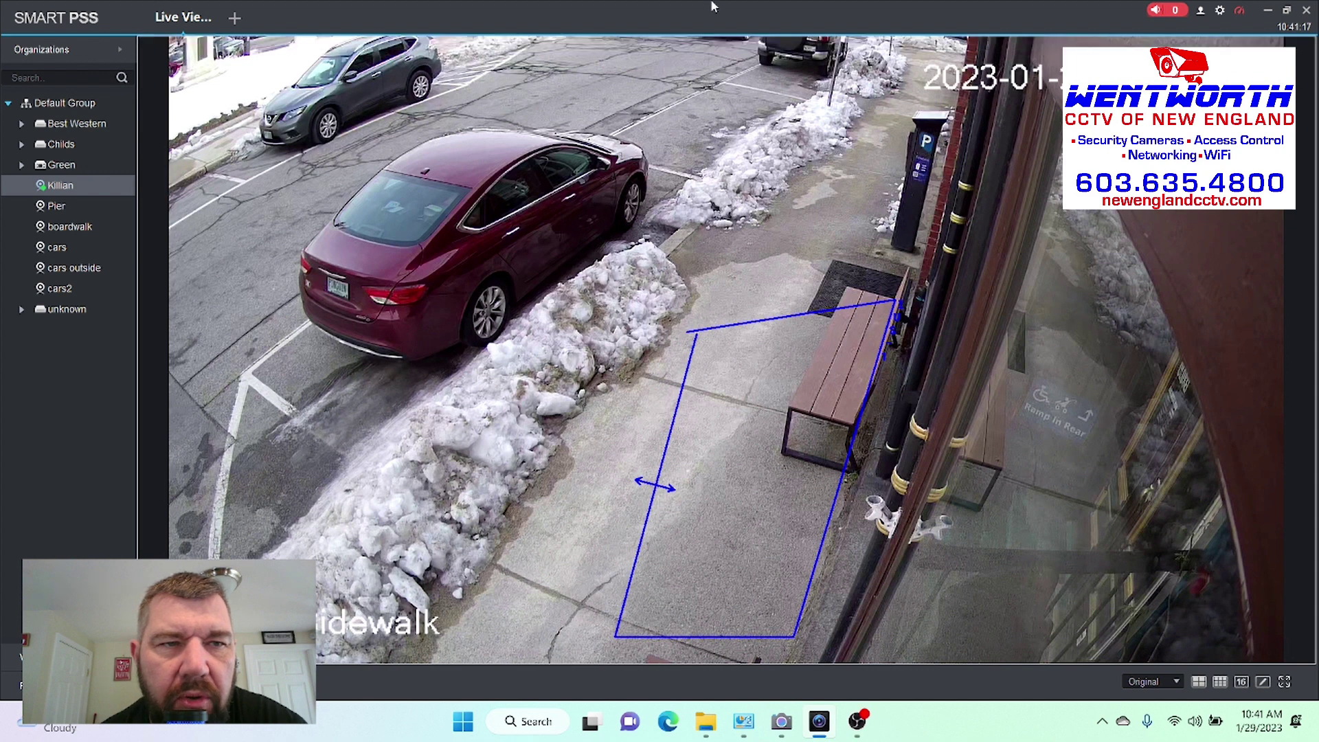
# Close the Live View tab and open the Device CFG module from the home page.
pyautogui.click(211, 6)
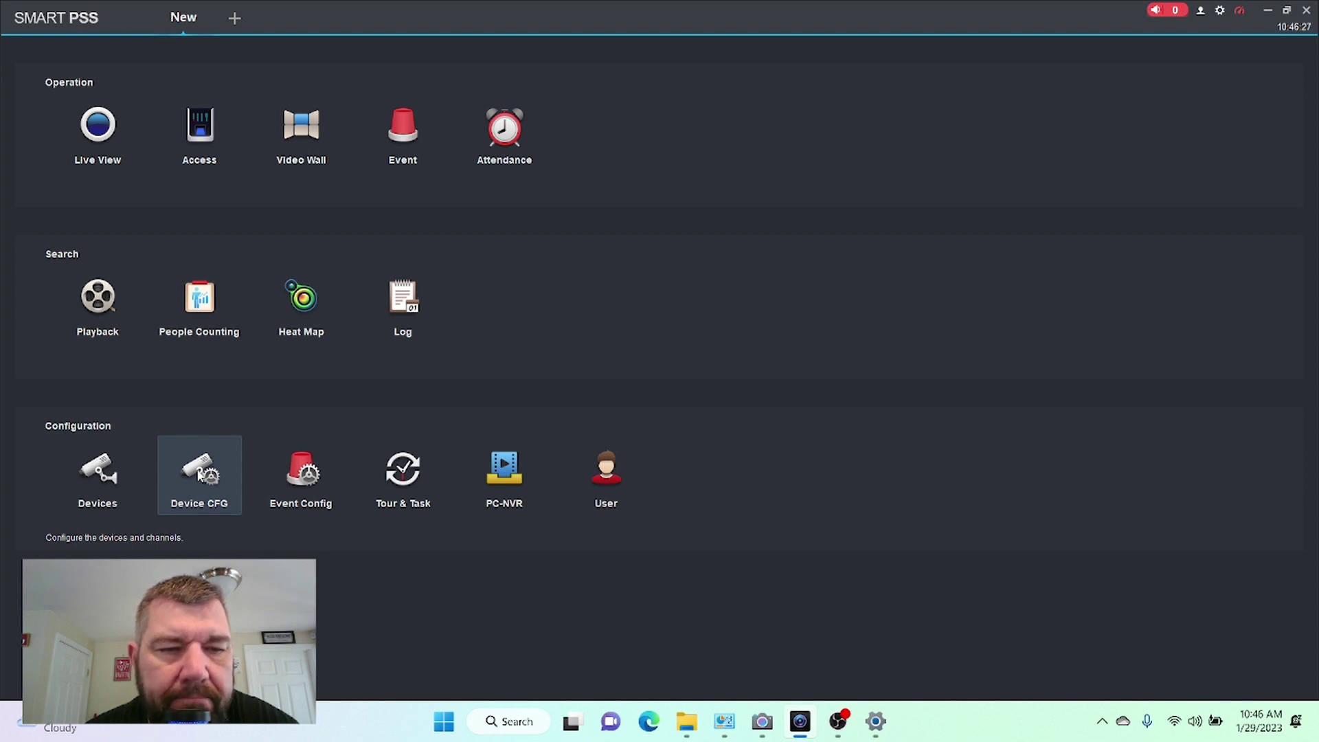
pyautogui.click(199, 474)
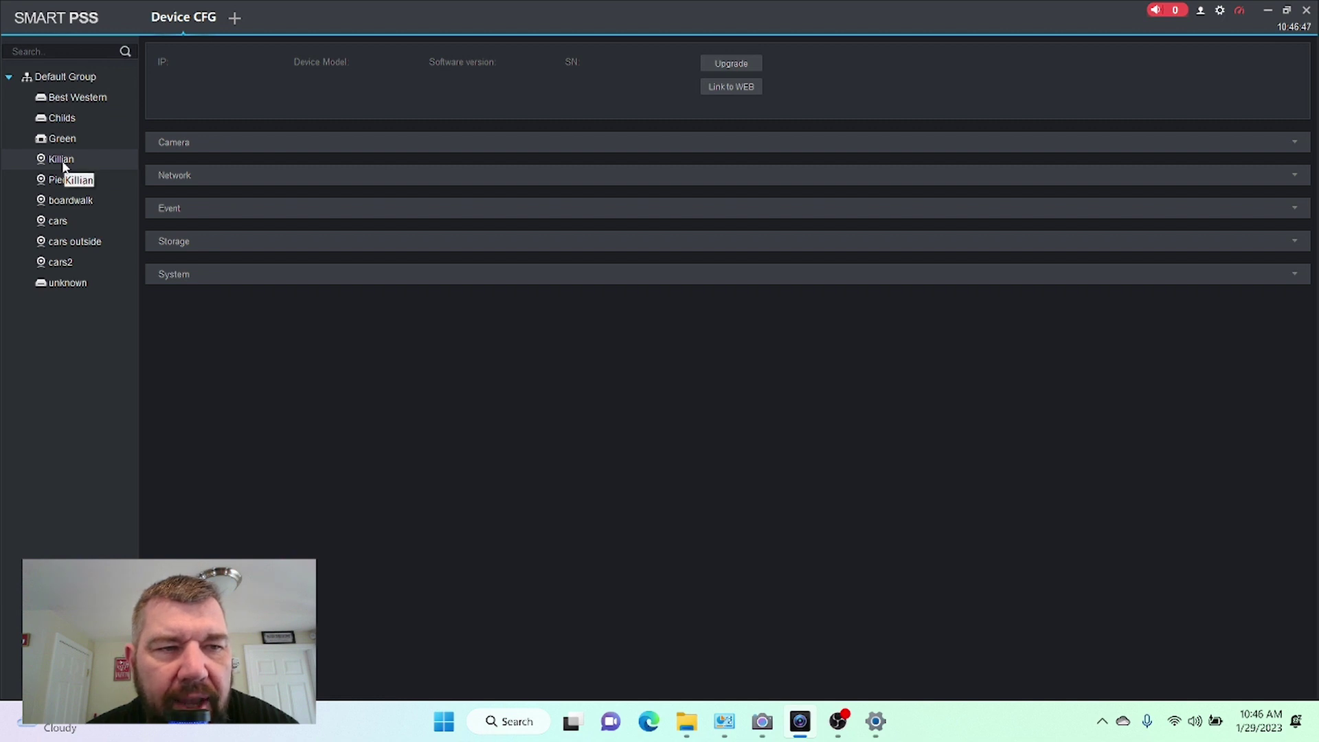
# Select the Killian camera in Device CFG and launch its web interface in the browser.
pyautogui.click(62, 165)
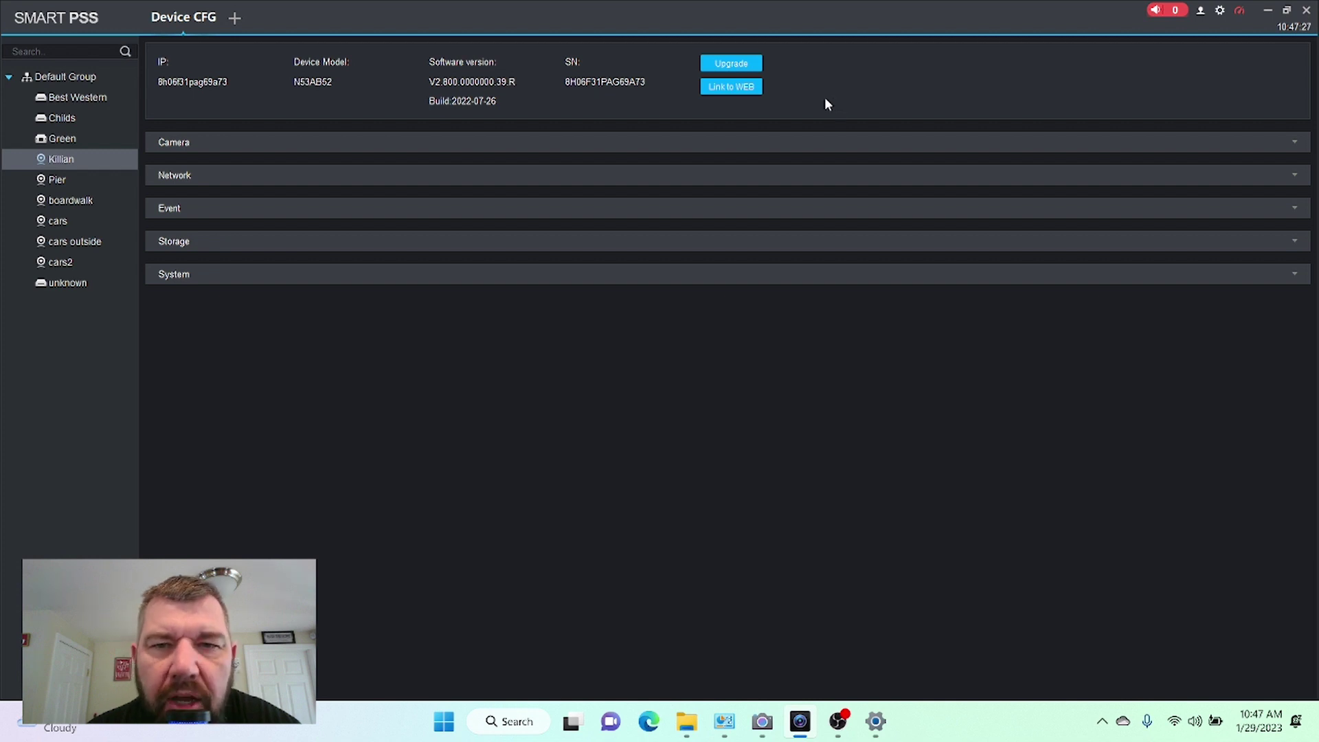
pyautogui.click(716, 89)
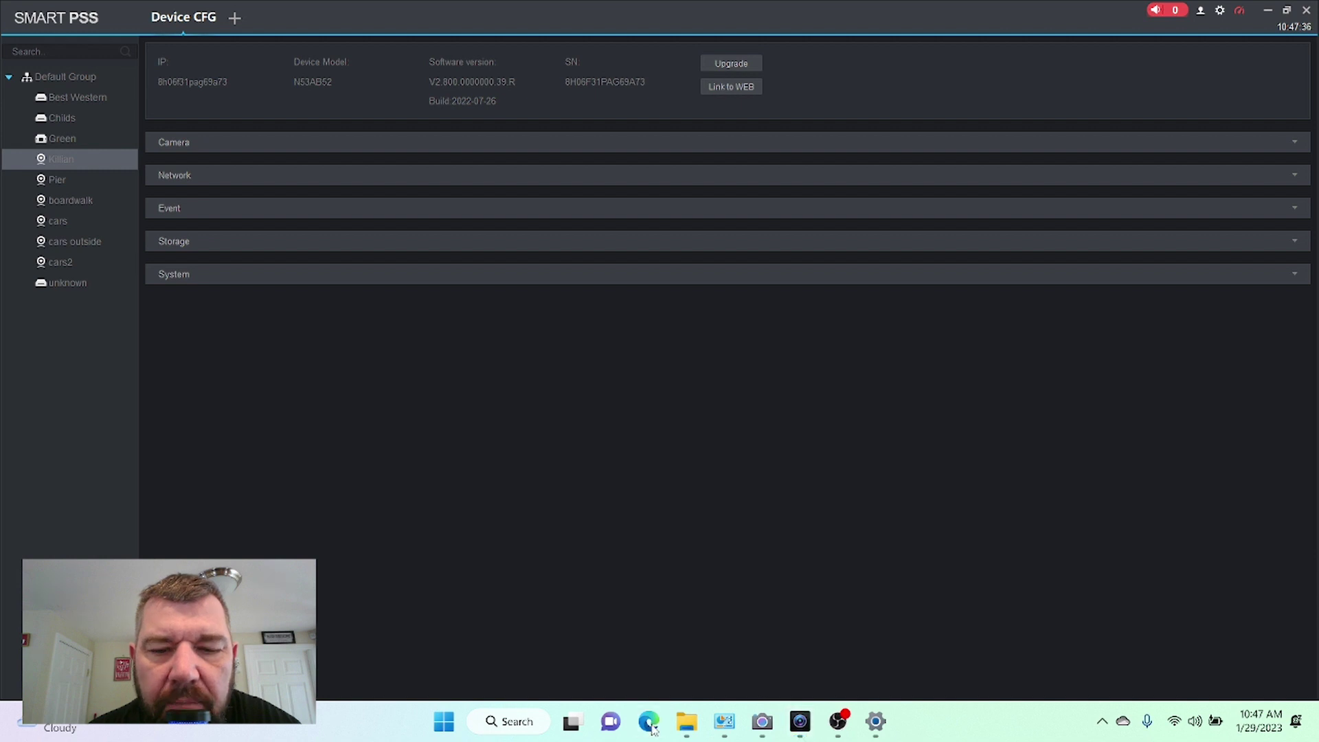
pyautogui.click(649, 723)
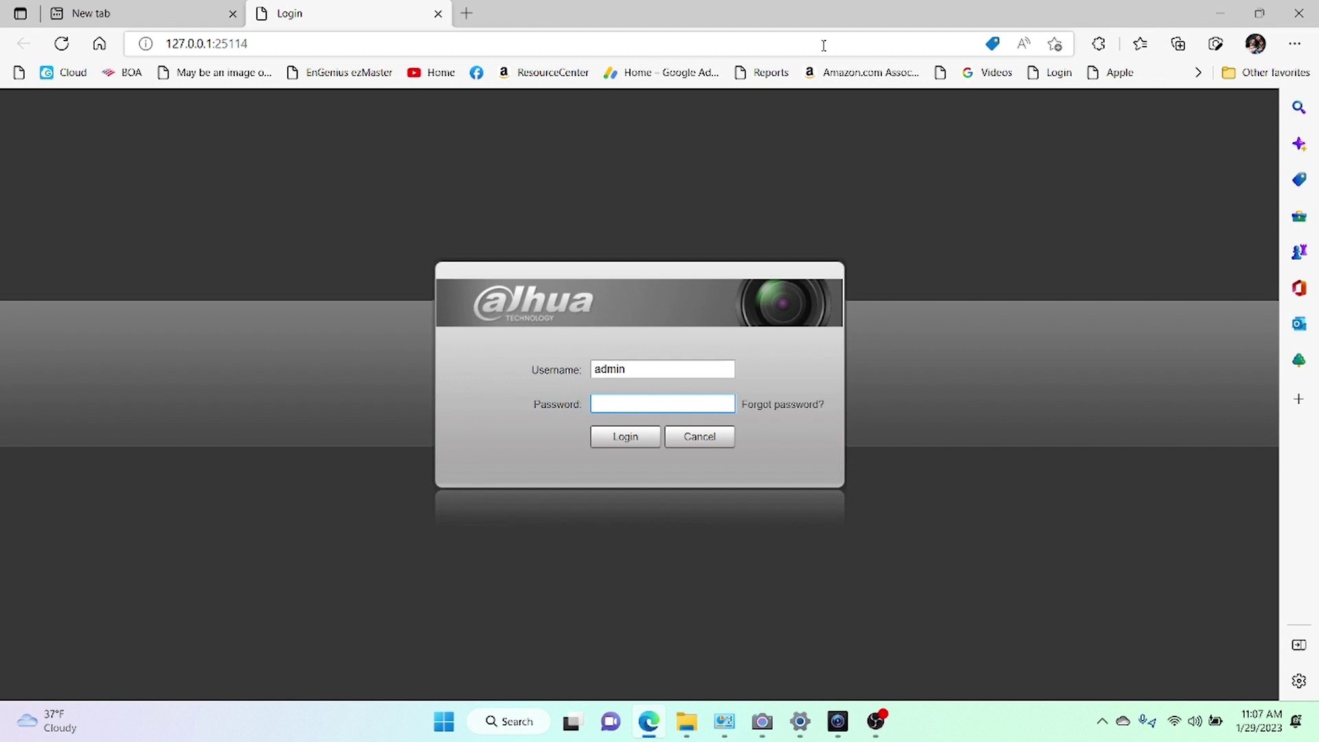
# Enter the camera's admin password on the Dahua login page and log in.
pyautogui.write('admin123')
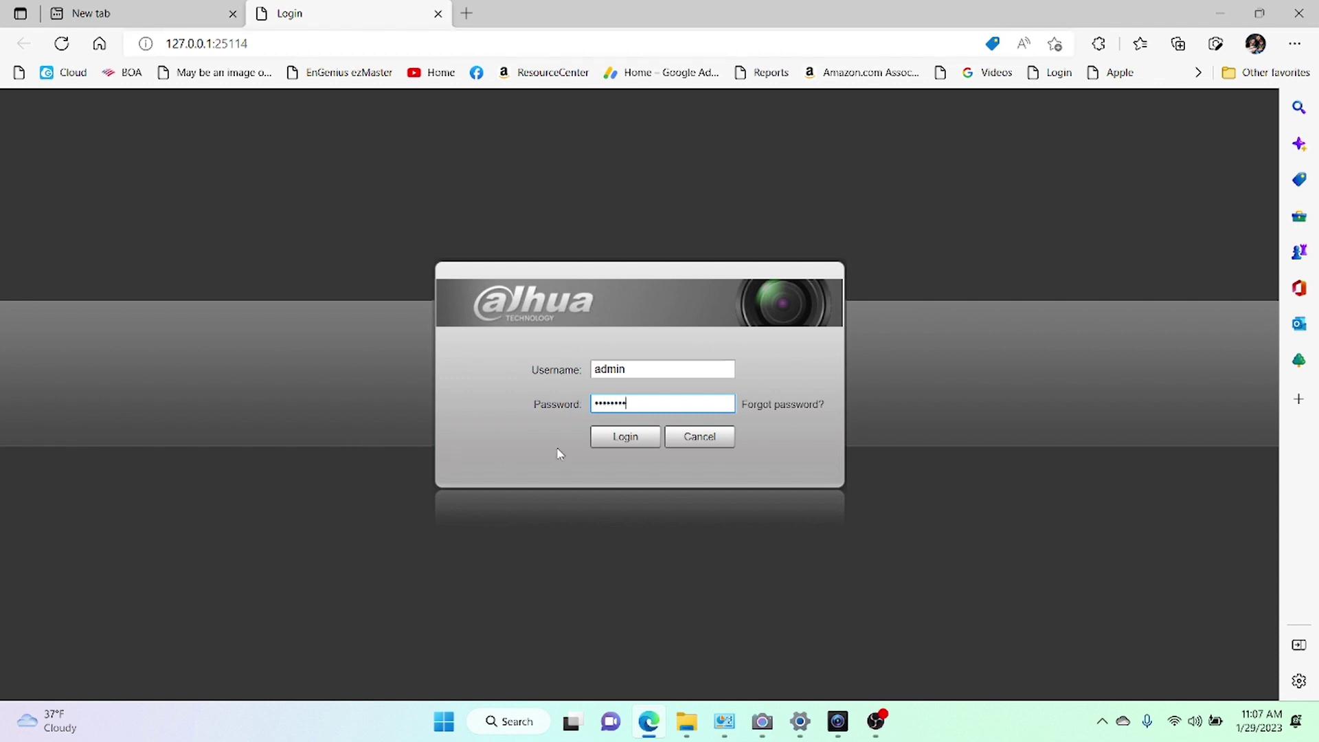
pyautogui.click(626, 443)
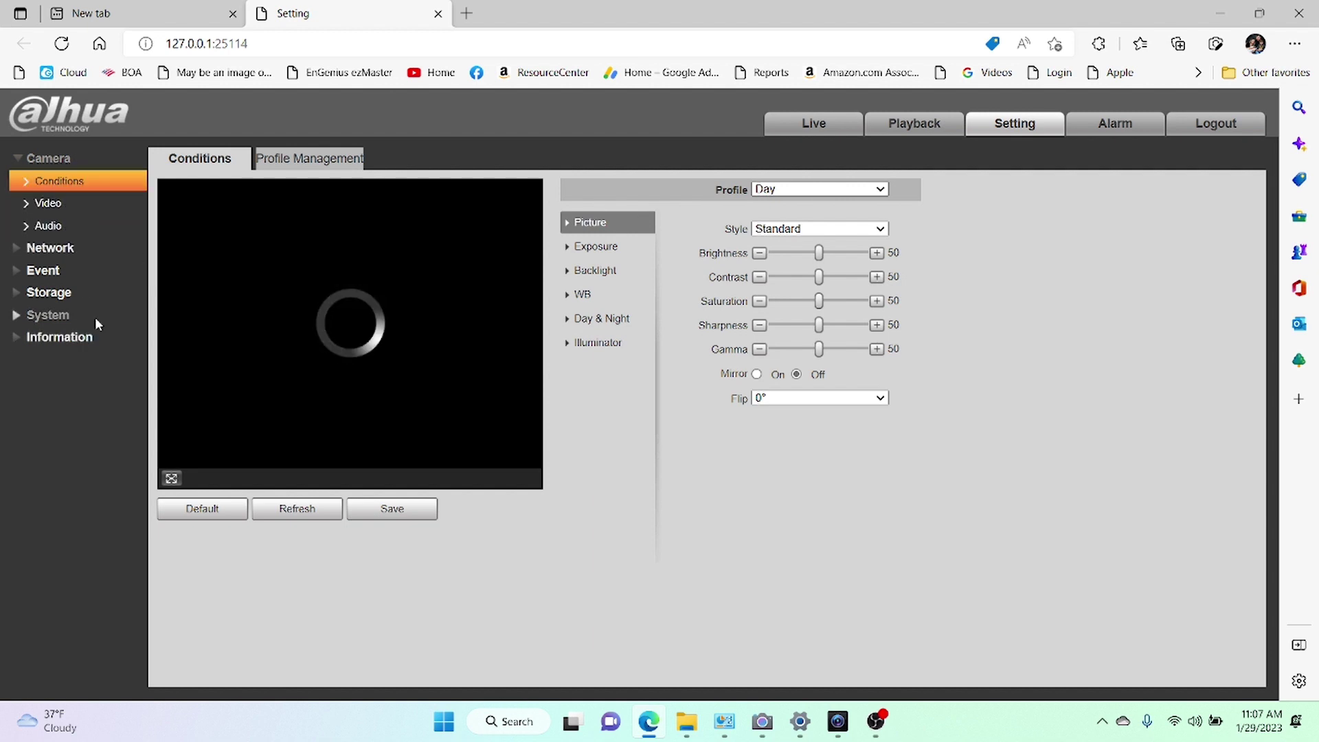
# Expand Event in the left menu and load the Video Detection motion detection settings.
pyautogui.click(19, 249)
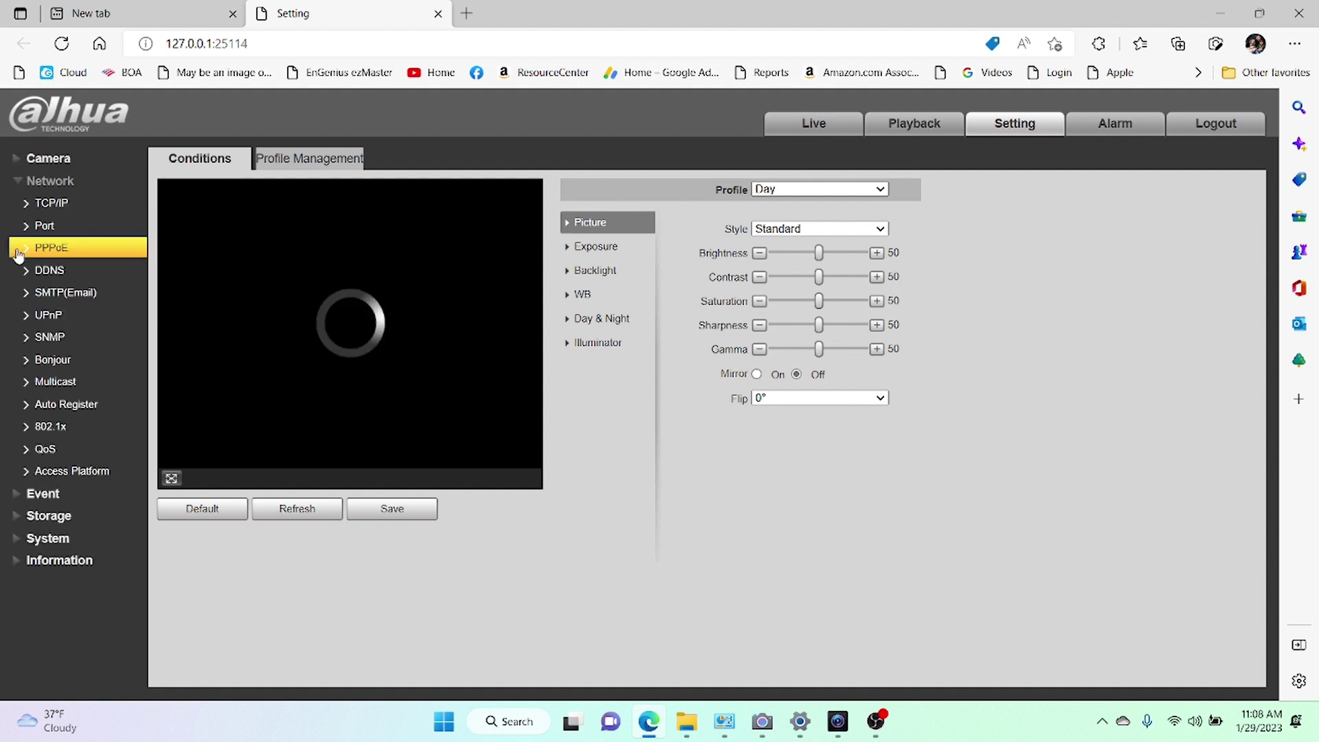
pyautogui.click(16, 184)
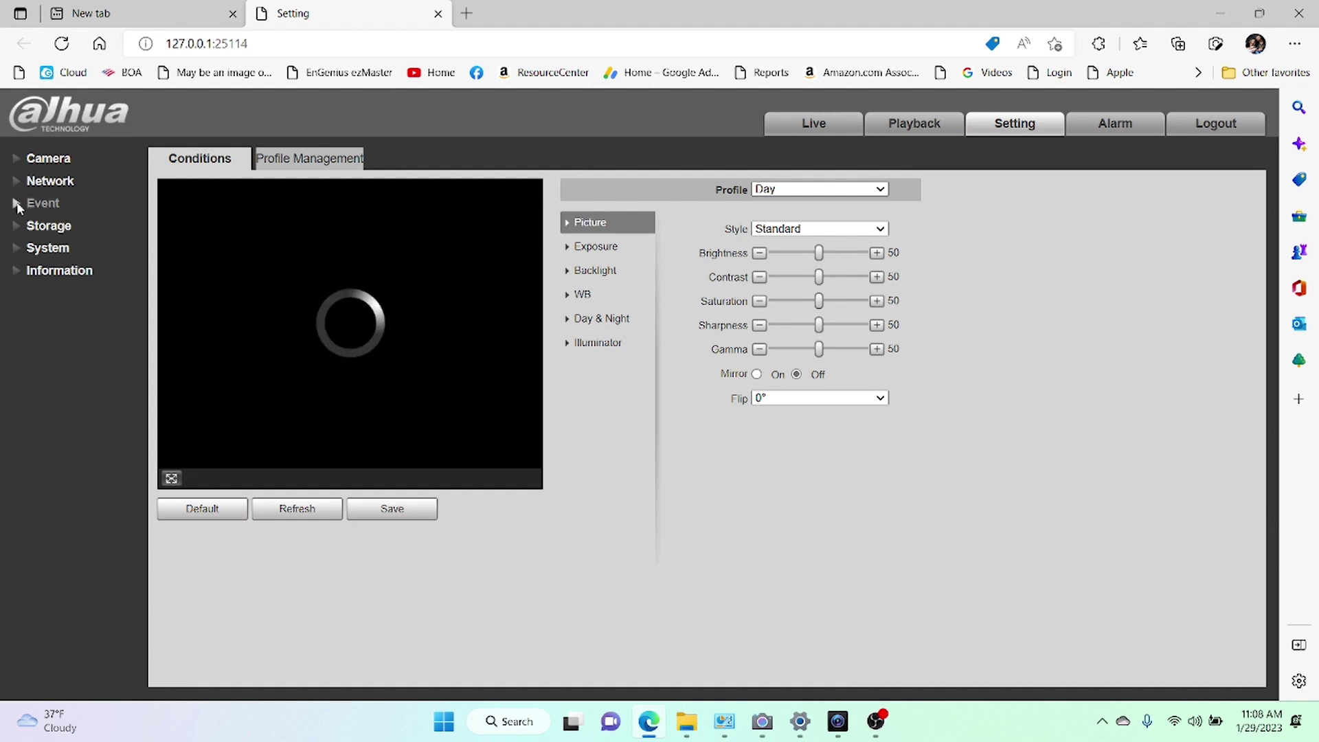
pyautogui.click(17, 204)
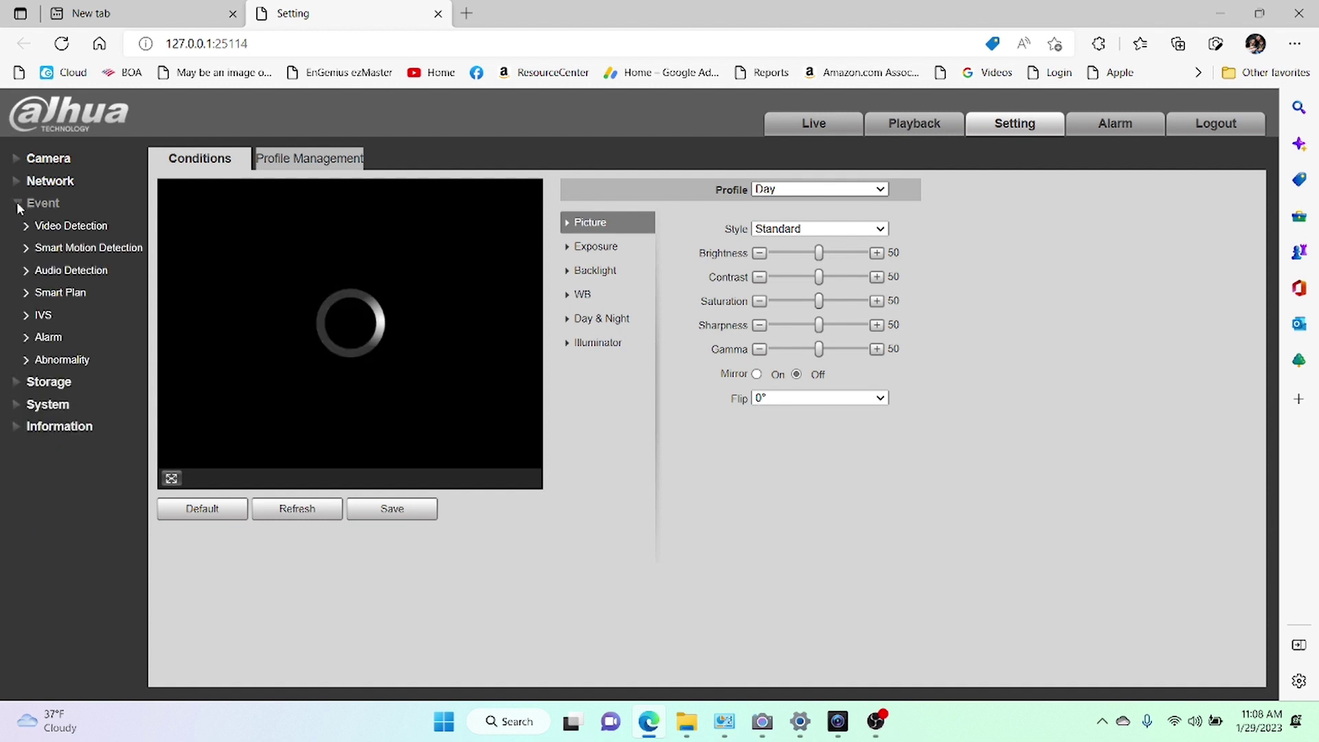
pyautogui.click(68, 225)
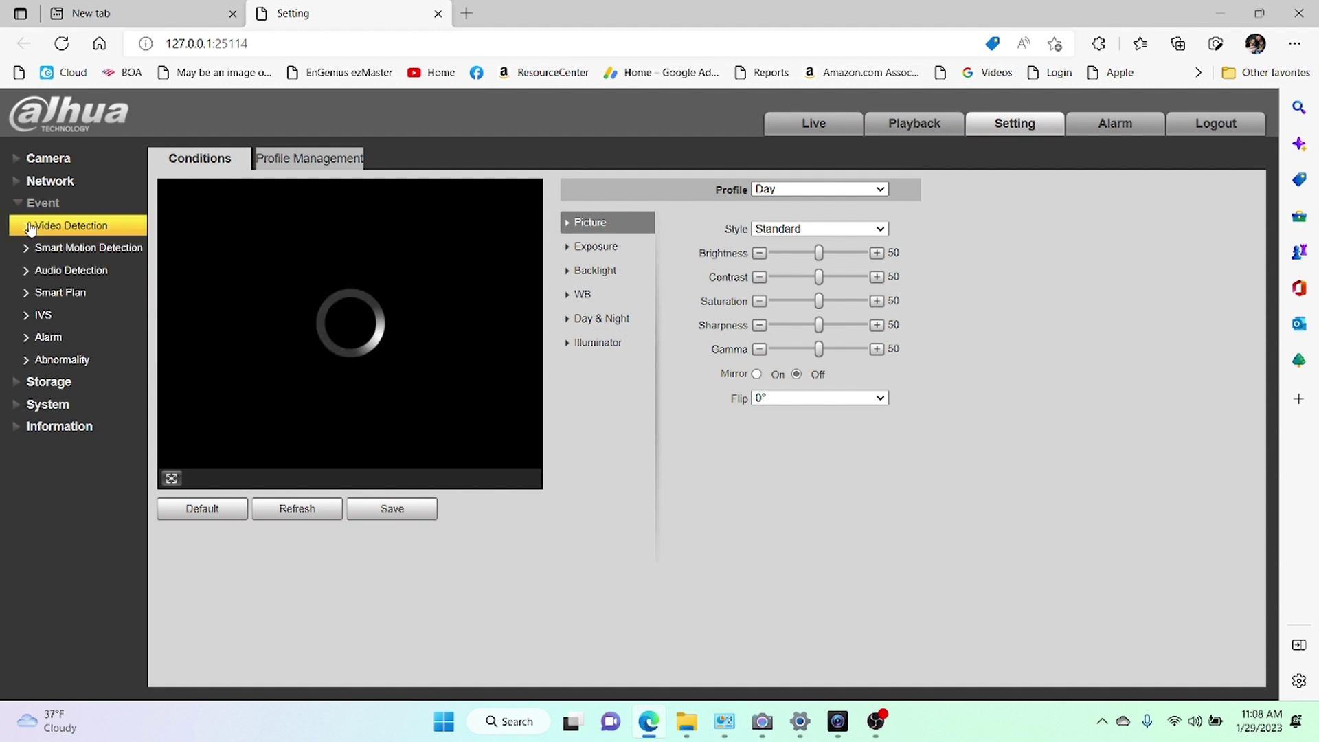
pyautogui.click(67, 226)
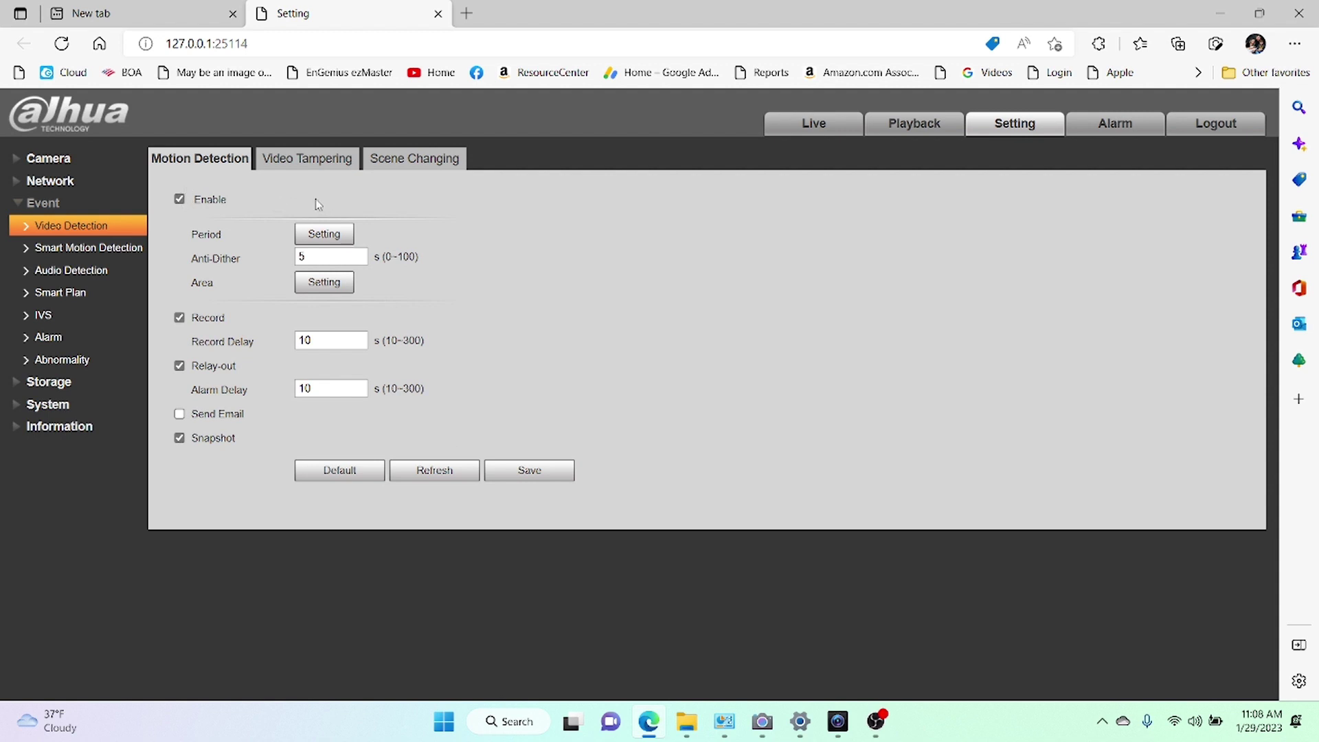
# Re-enable motion detection and bring up its weekly Period schedule.
pyautogui.click(179, 200)
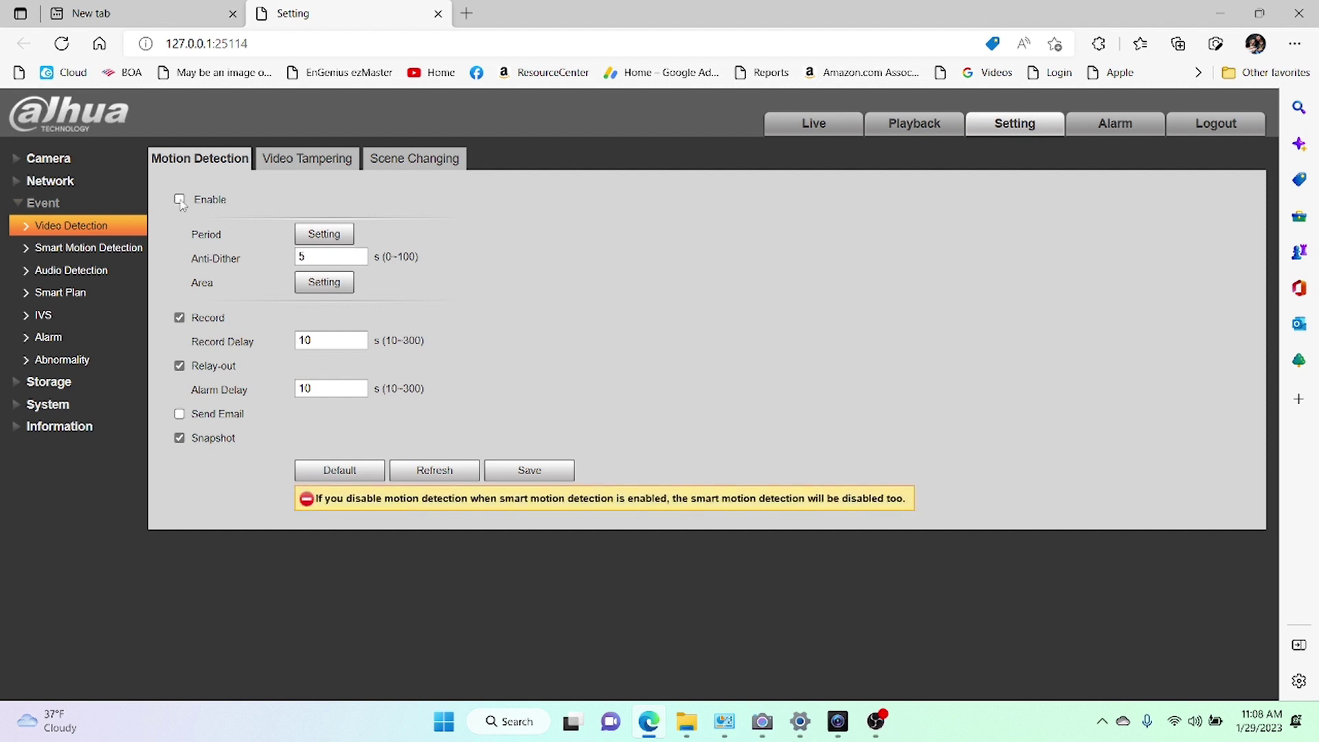
pyautogui.click(180, 201)
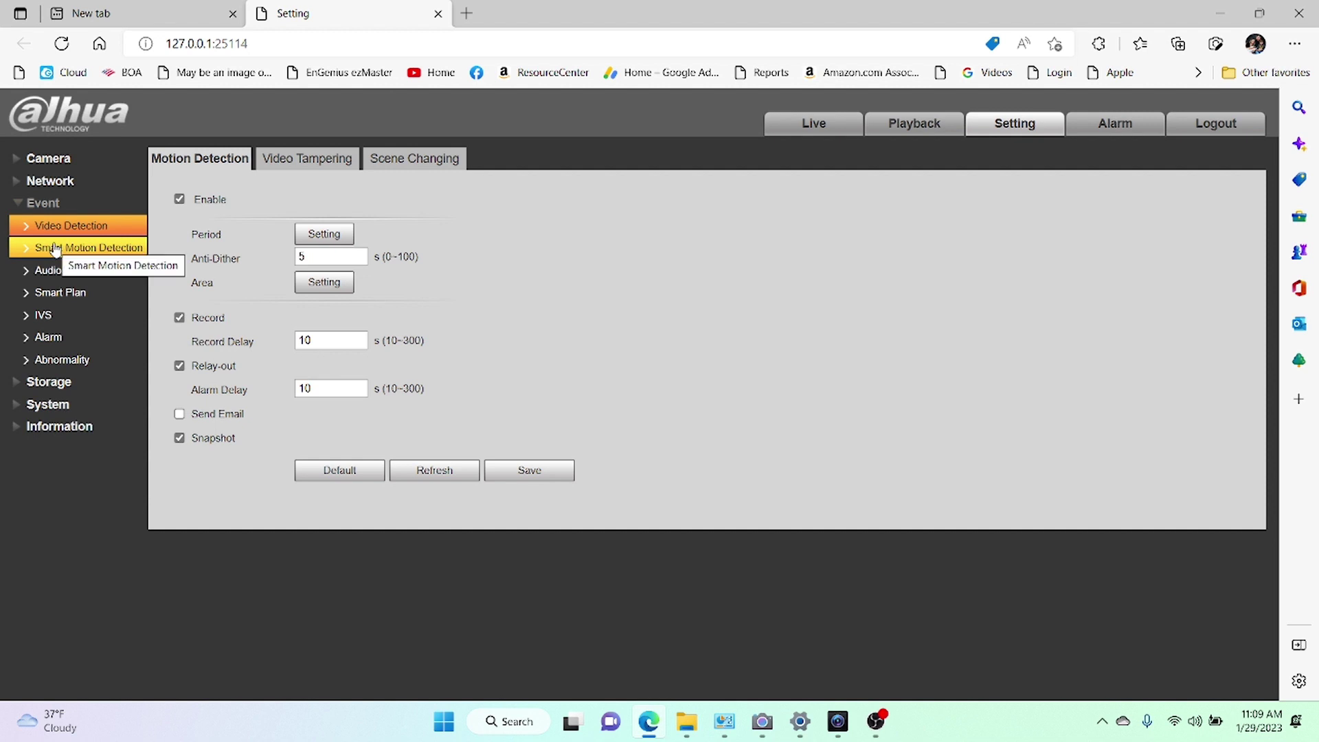
pyautogui.click(328, 233)
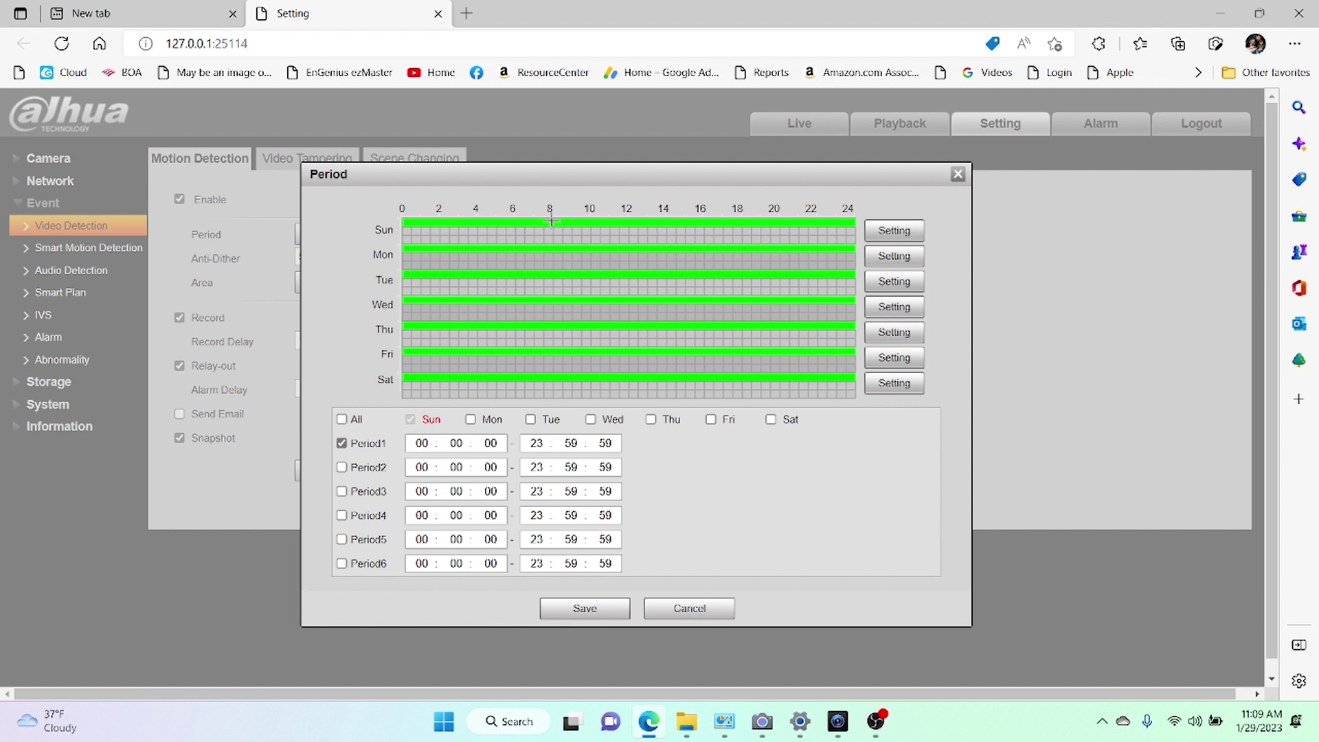
# Redraw Sunday's schedule as midnight into the morning plus 16:00–18:00, then close the Period window.
pyautogui.moveTo(551, 220); pyautogui.dragTo(742, 221)
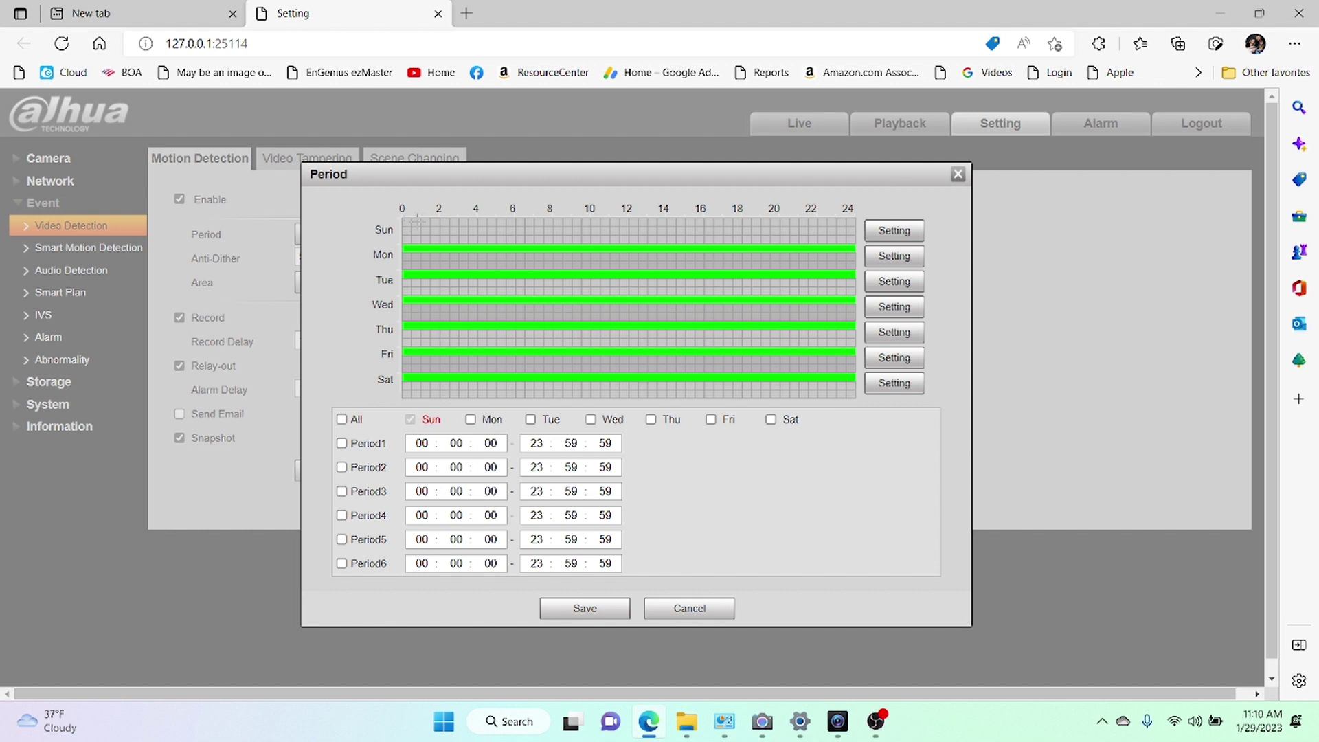
pyautogui.moveTo(551, 223); pyautogui.dragTo(853, 223)
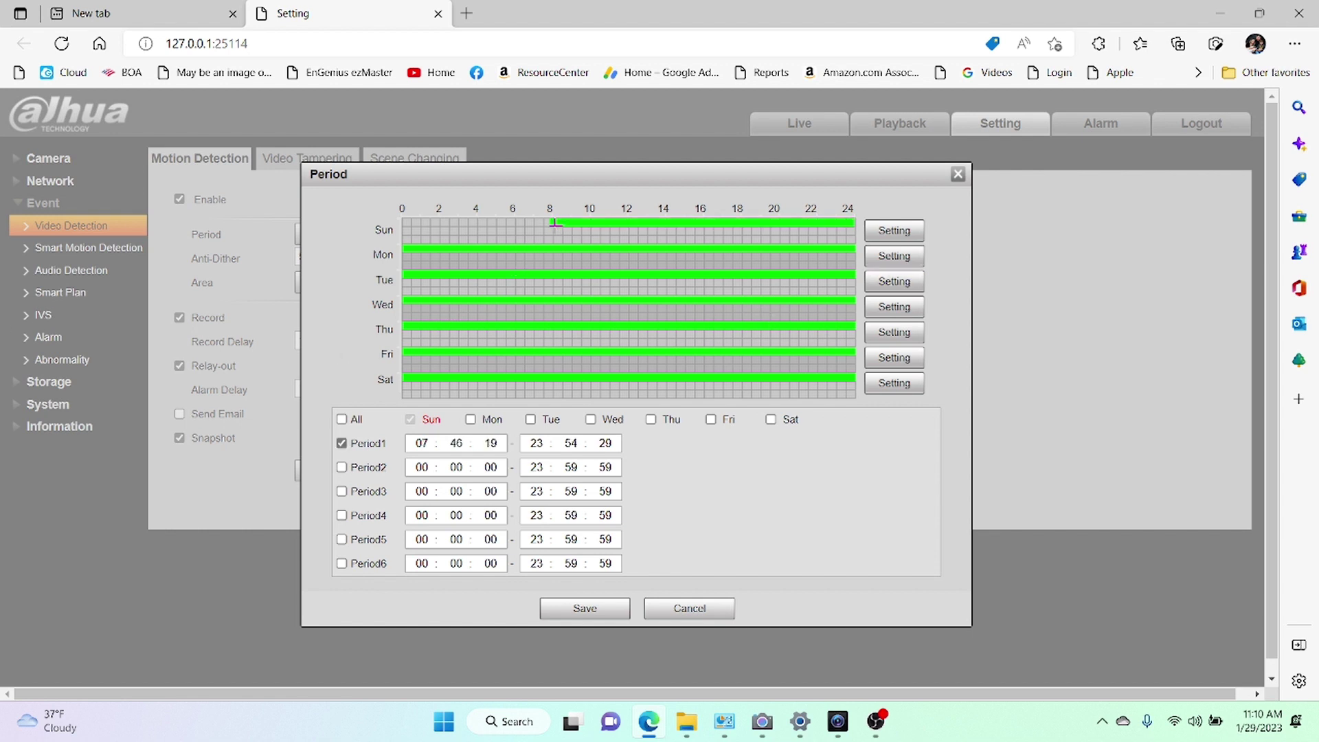
pyautogui.moveTo(555, 223); pyautogui.dragTo(700, 222)
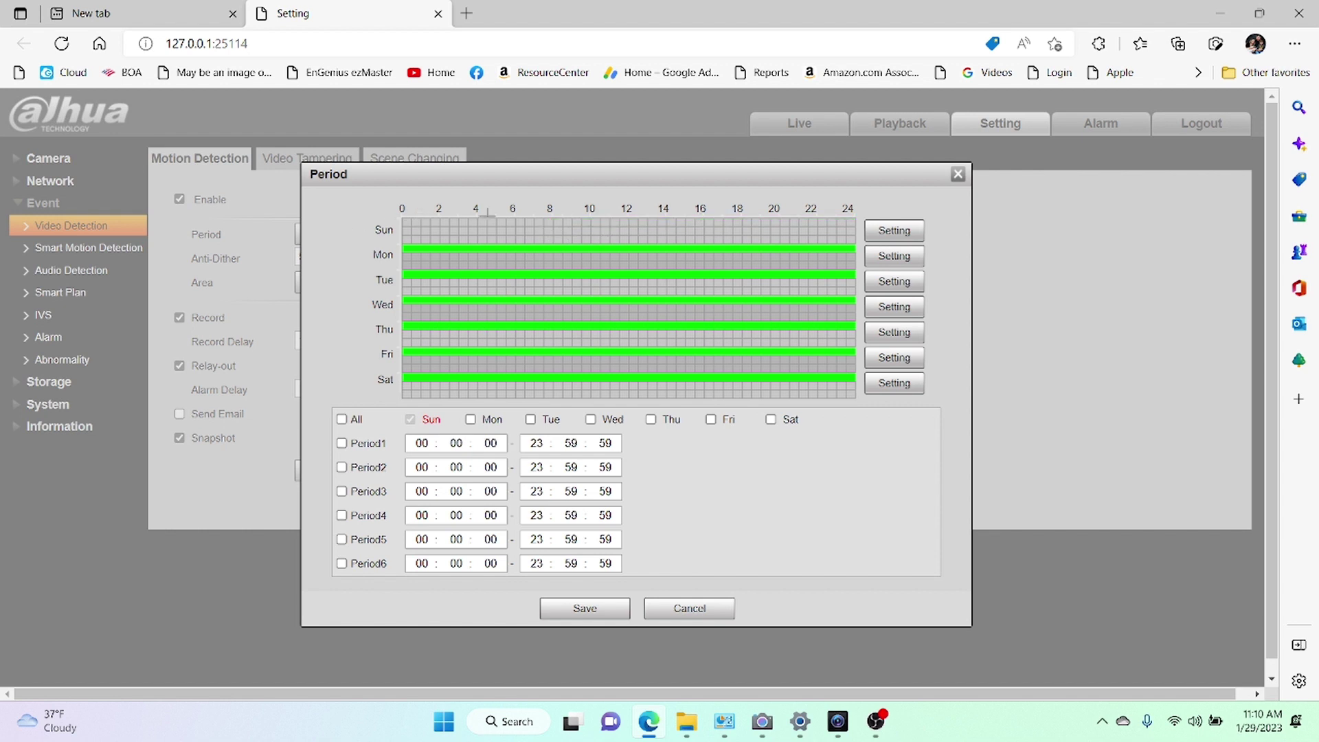
pyautogui.moveTo(403, 228); pyautogui.dragTo(550, 225)
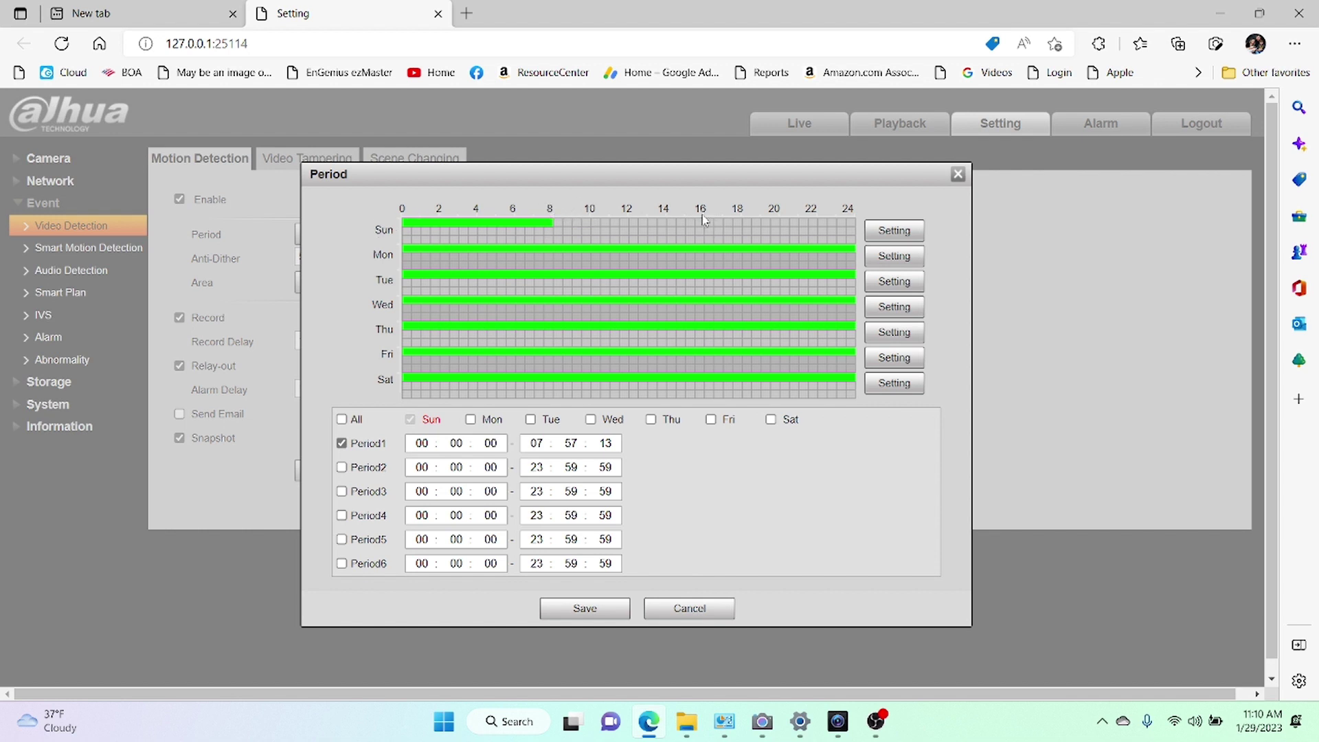
pyautogui.moveTo(704, 220); pyautogui.dragTo(860, 235)
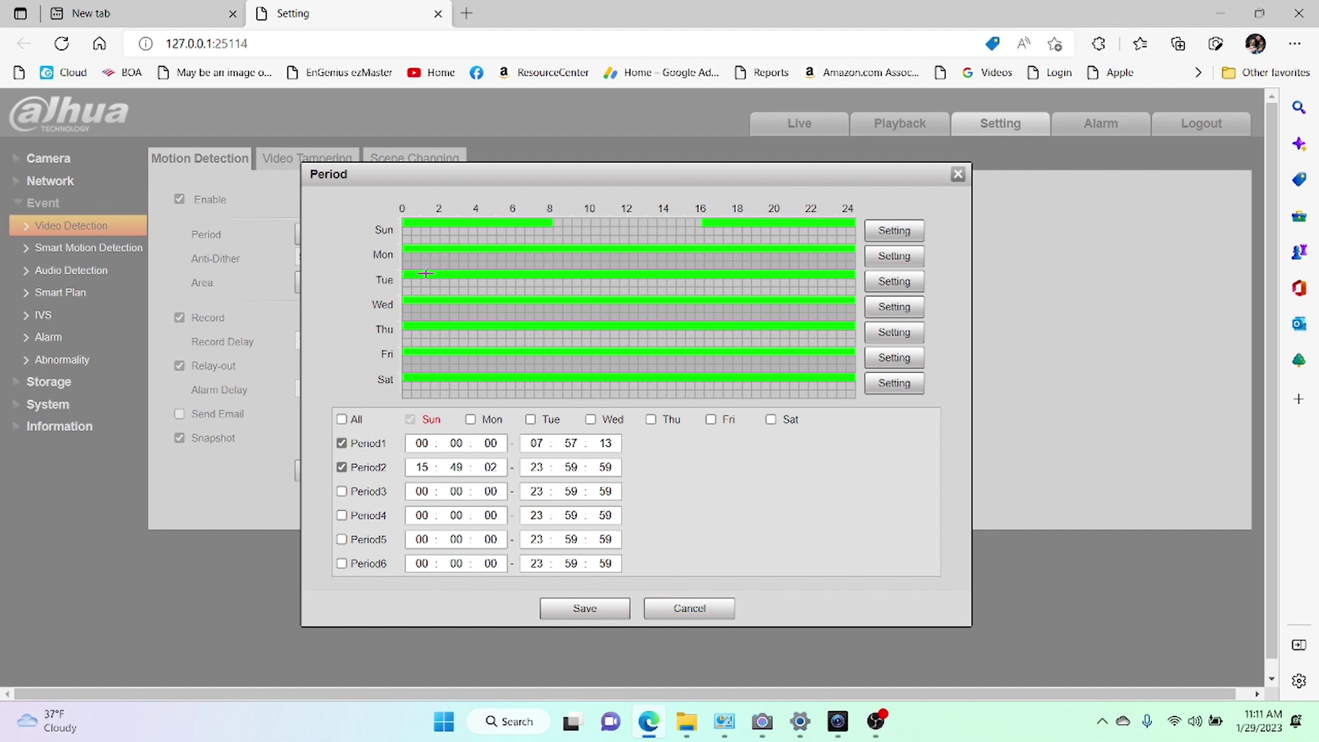
pyautogui.click(959, 175)
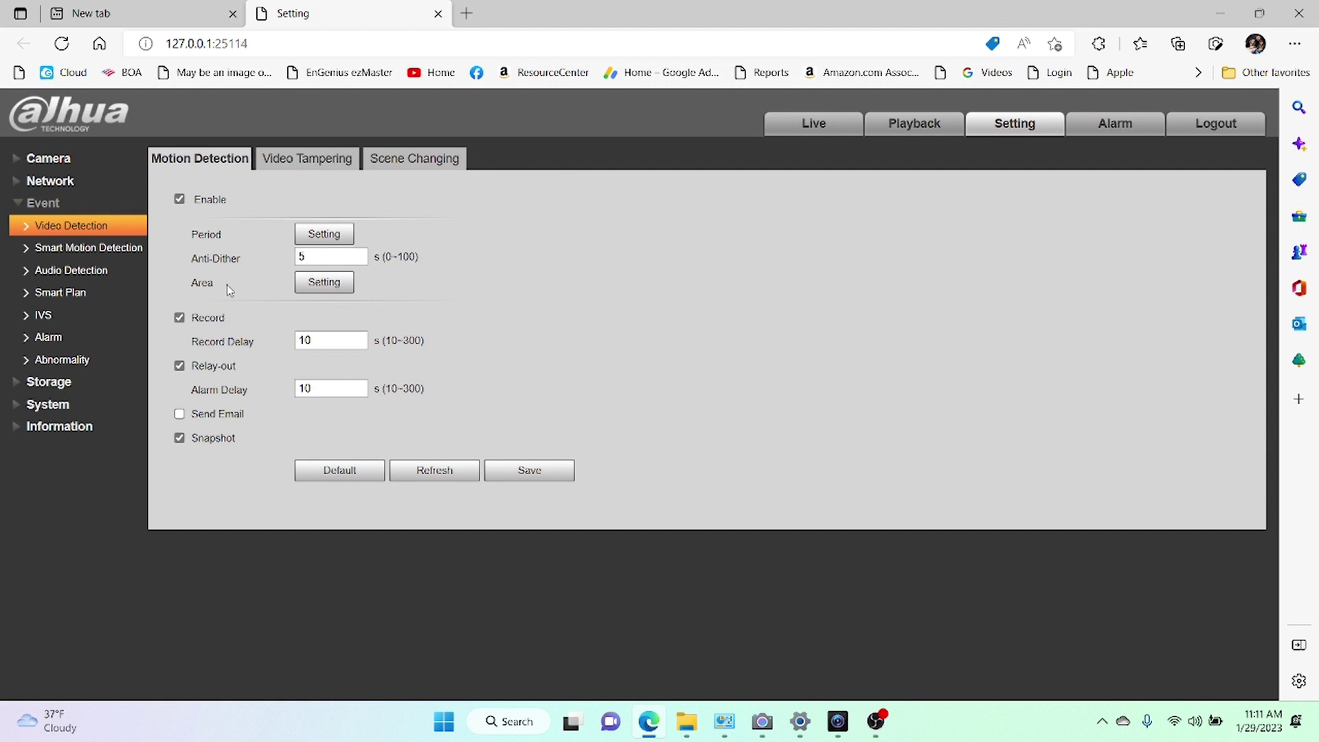
# Open the motion detection Area editor and scroll down to view the camera image.
pyautogui.click(324, 283)
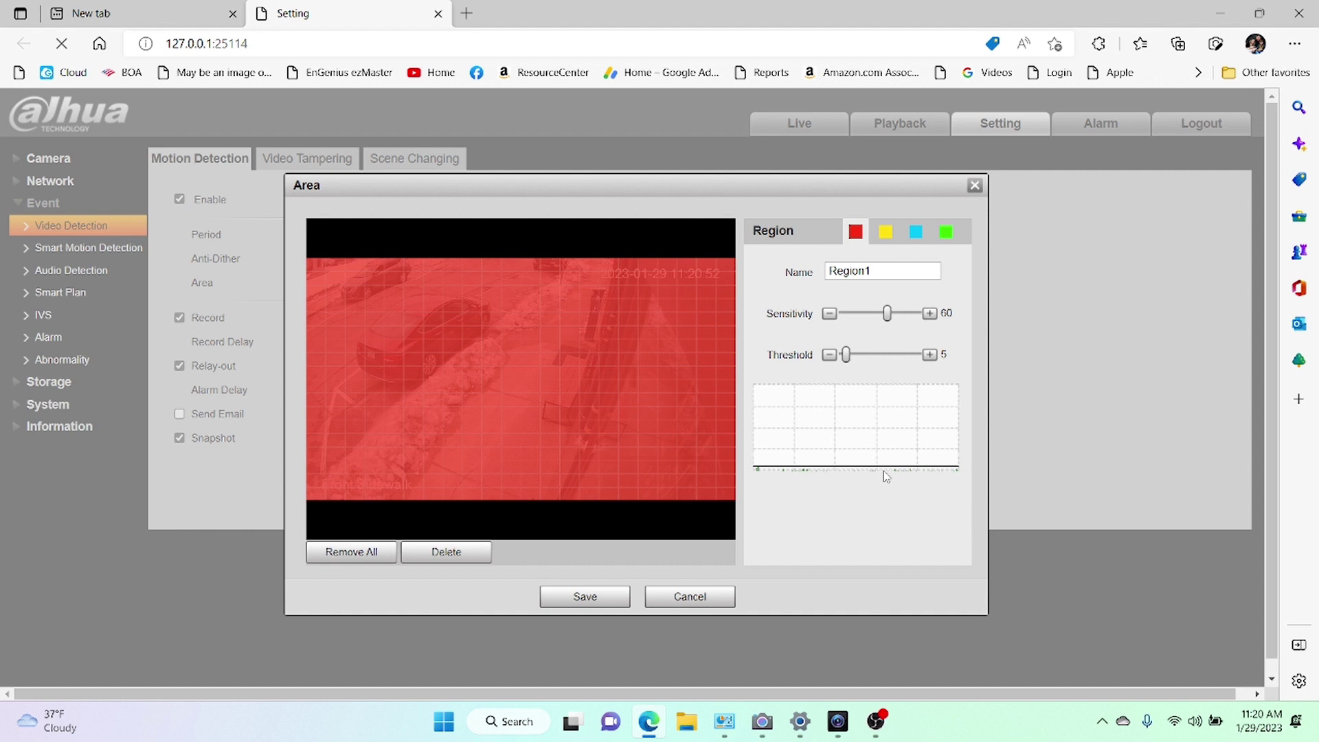
pyautogui.scroll(-1, 886, 476)
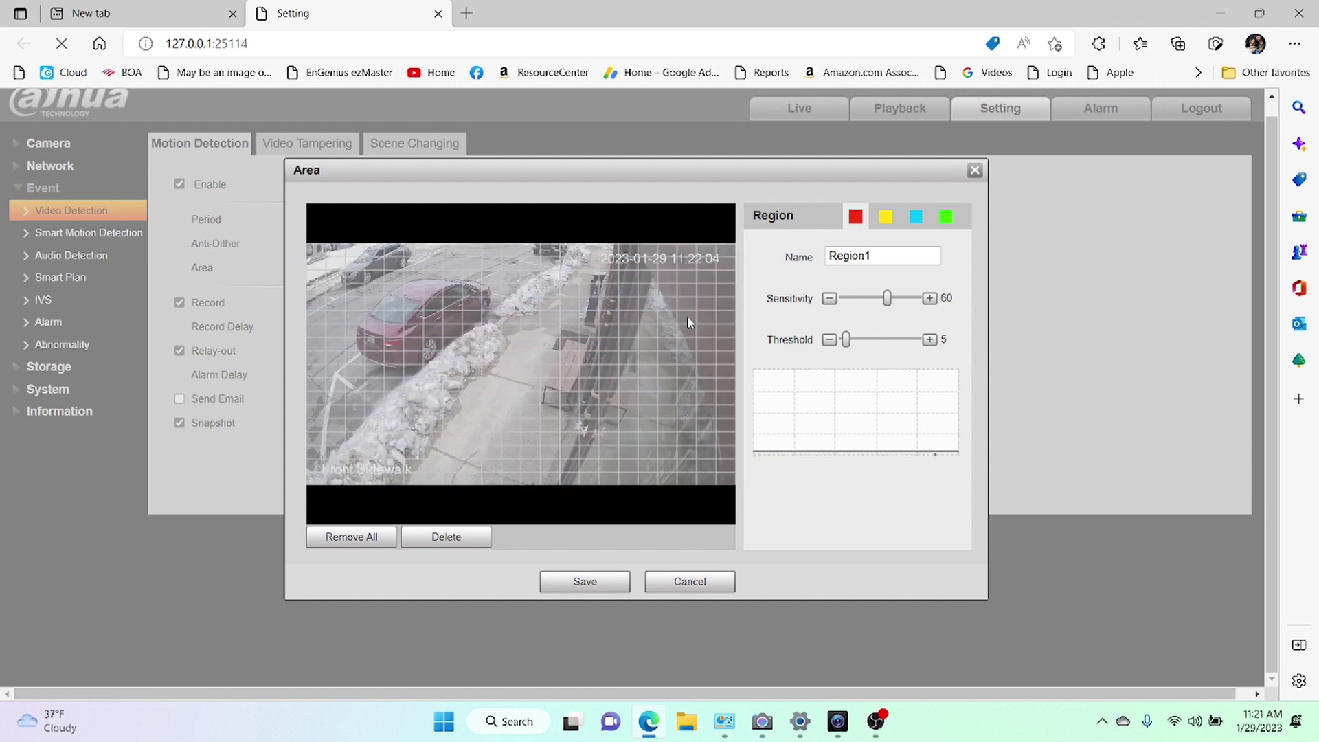
# Paint a large rectangular red motion area across the camera image.
pyautogui.moveTo(690, 322); pyautogui.dragTo(613, 318)
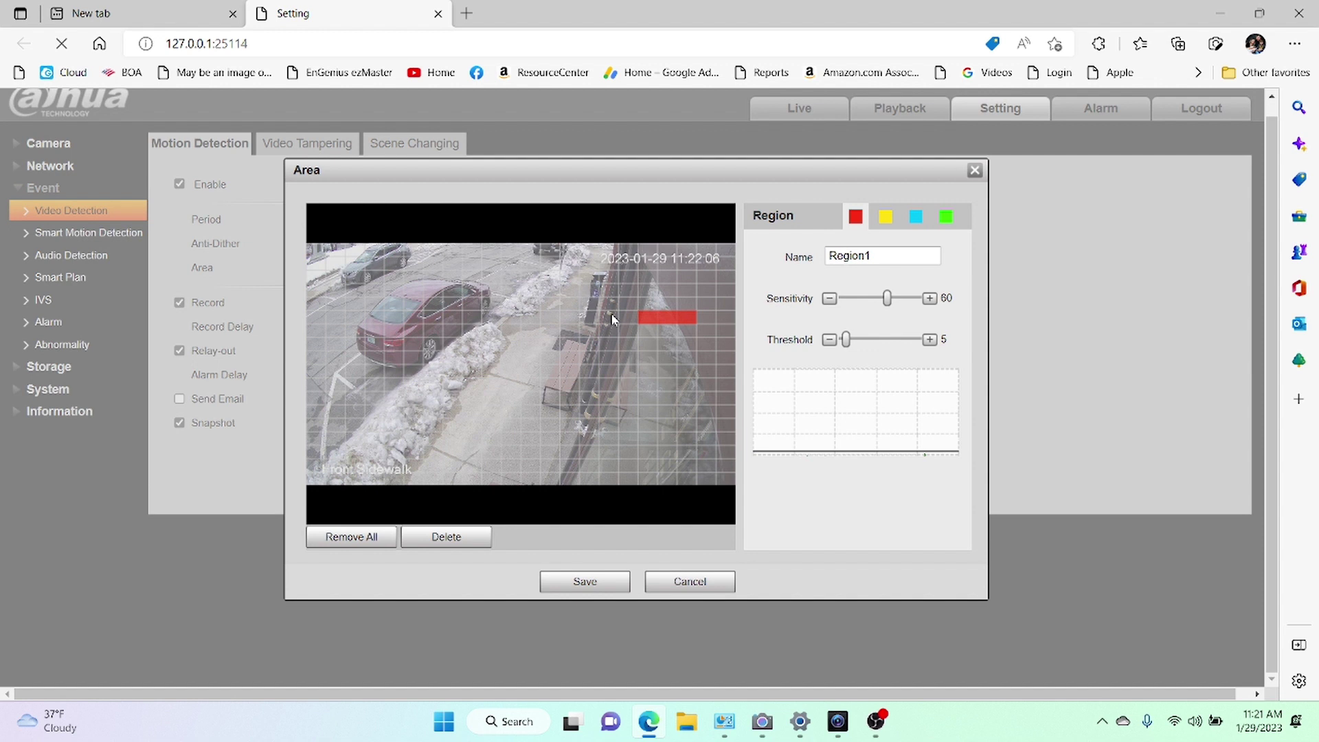
pyautogui.moveTo(613, 319); pyautogui.dragTo(570, 328)
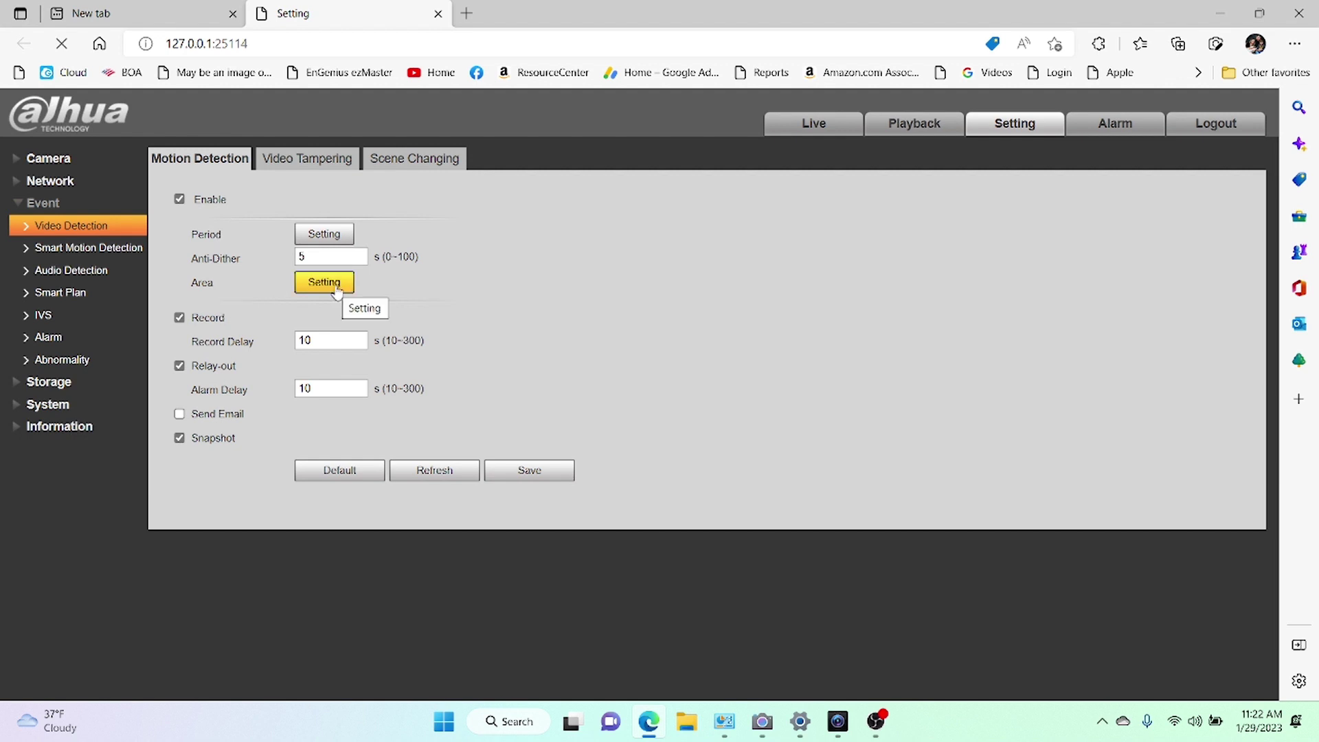
pyautogui.click(95, 252)
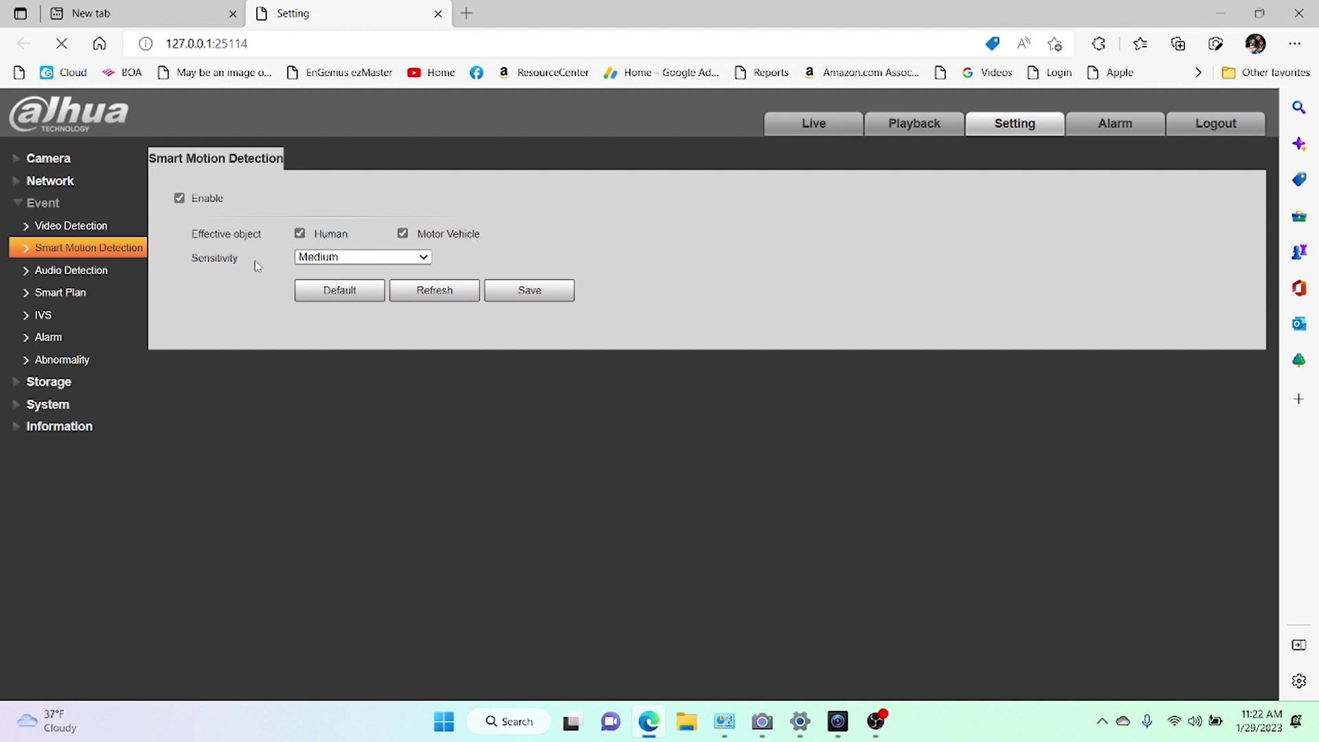
# Keep Smart Motion Detection sensitivity at Medium, toggle its enable box, and return to Video Detection.
pyautogui.click(383, 259)
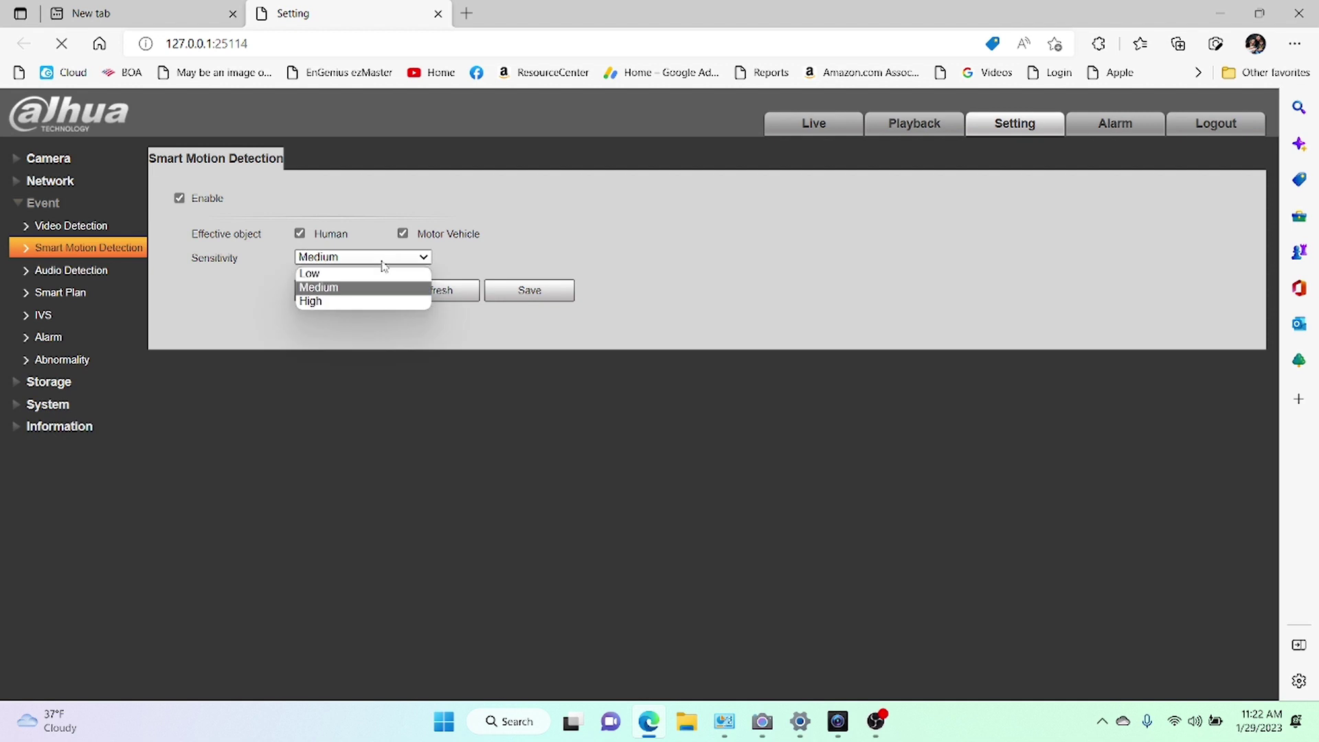
pyautogui.click(360, 287)
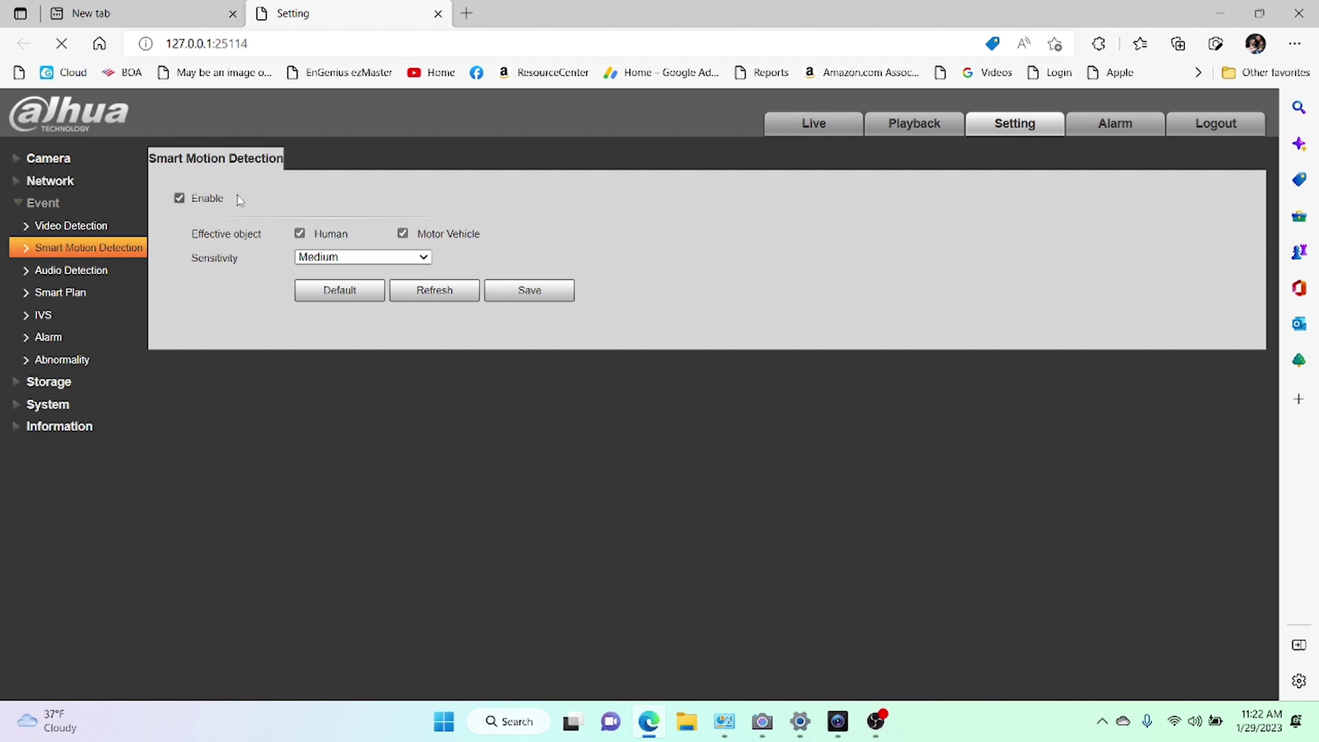
pyautogui.click(180, 199)
pyautogui.click(95, 229)
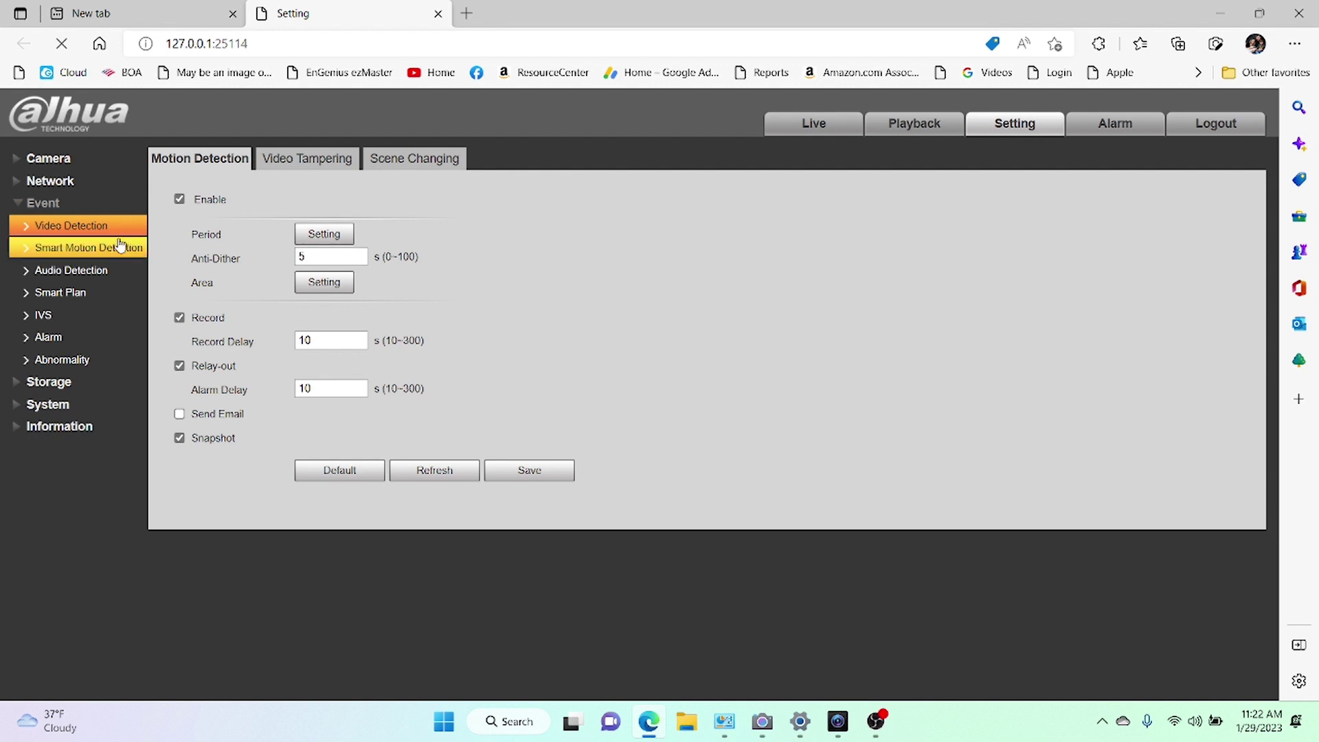
pyautogui.click(100, 248)
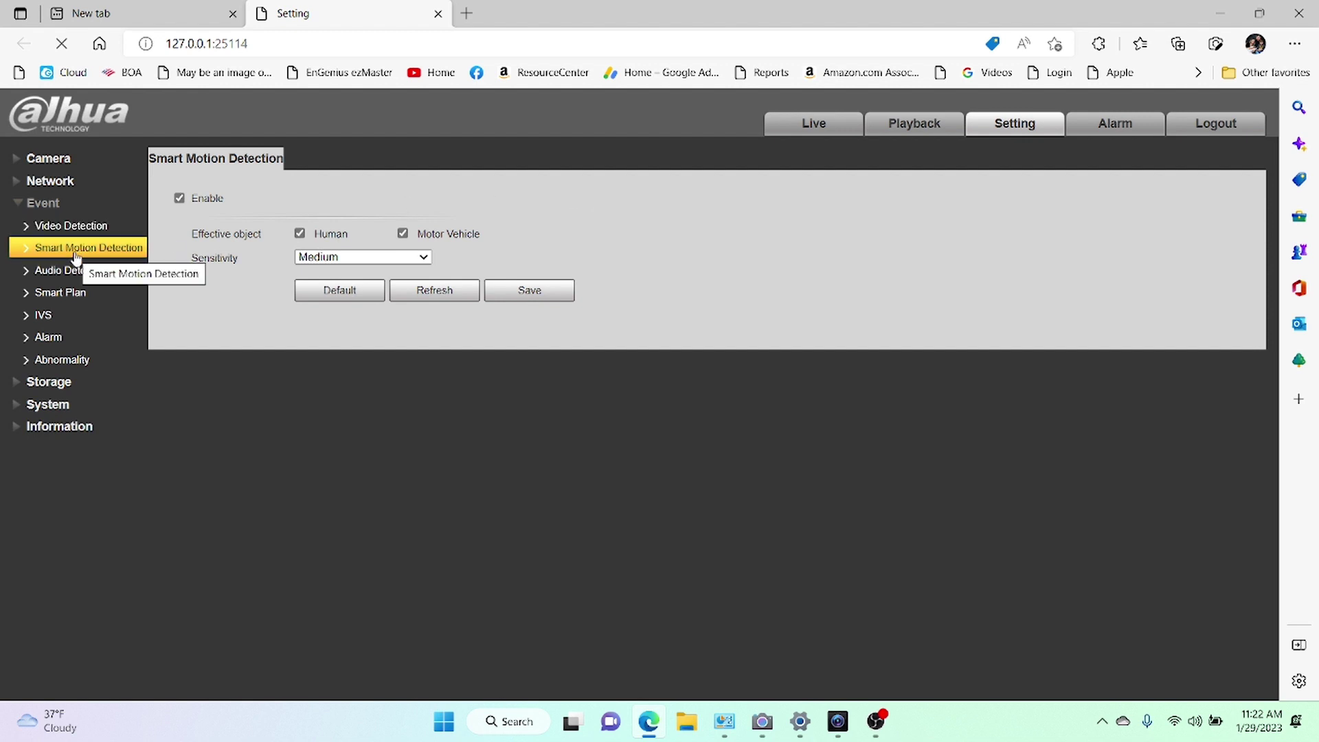
pyautogui.click(75, 230)
# Uncheck Enable on the Motion Detection tab and save the disabled setting.
pyautogui.click(180, 199)
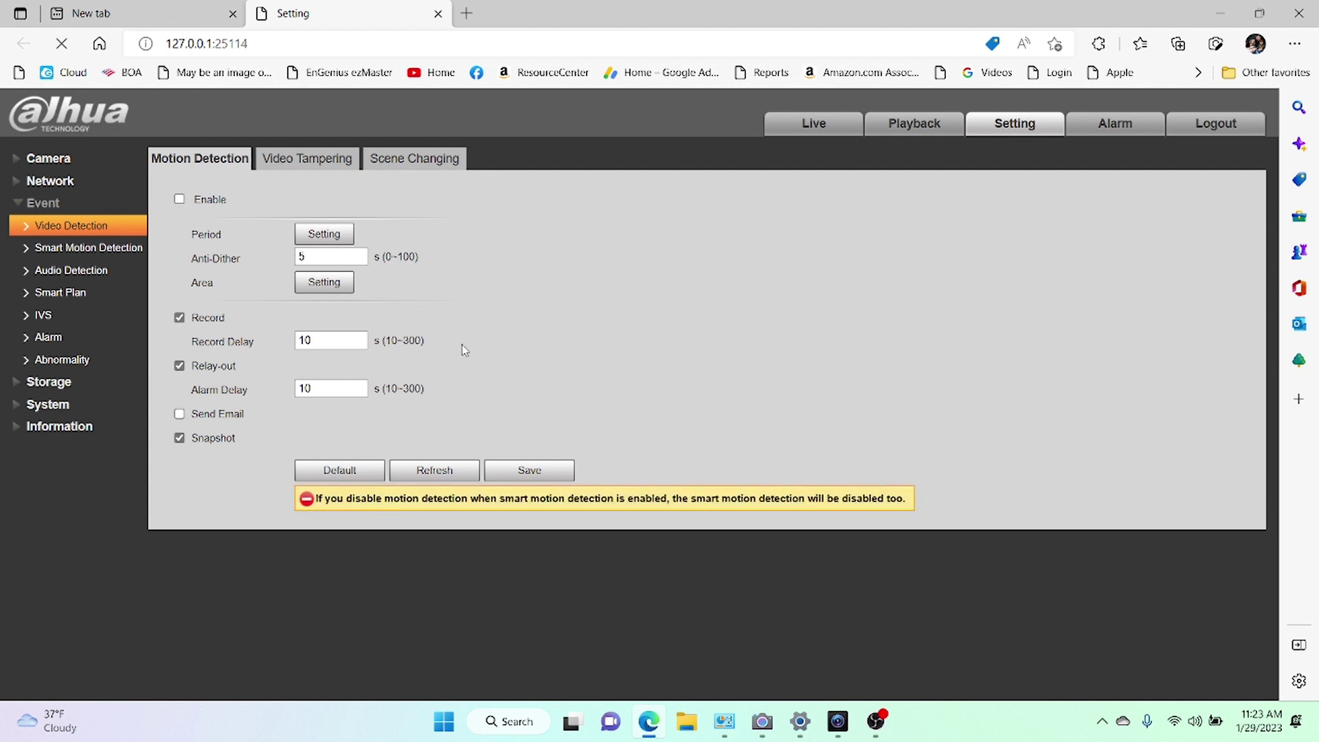
pyautogui.click(540, 475)
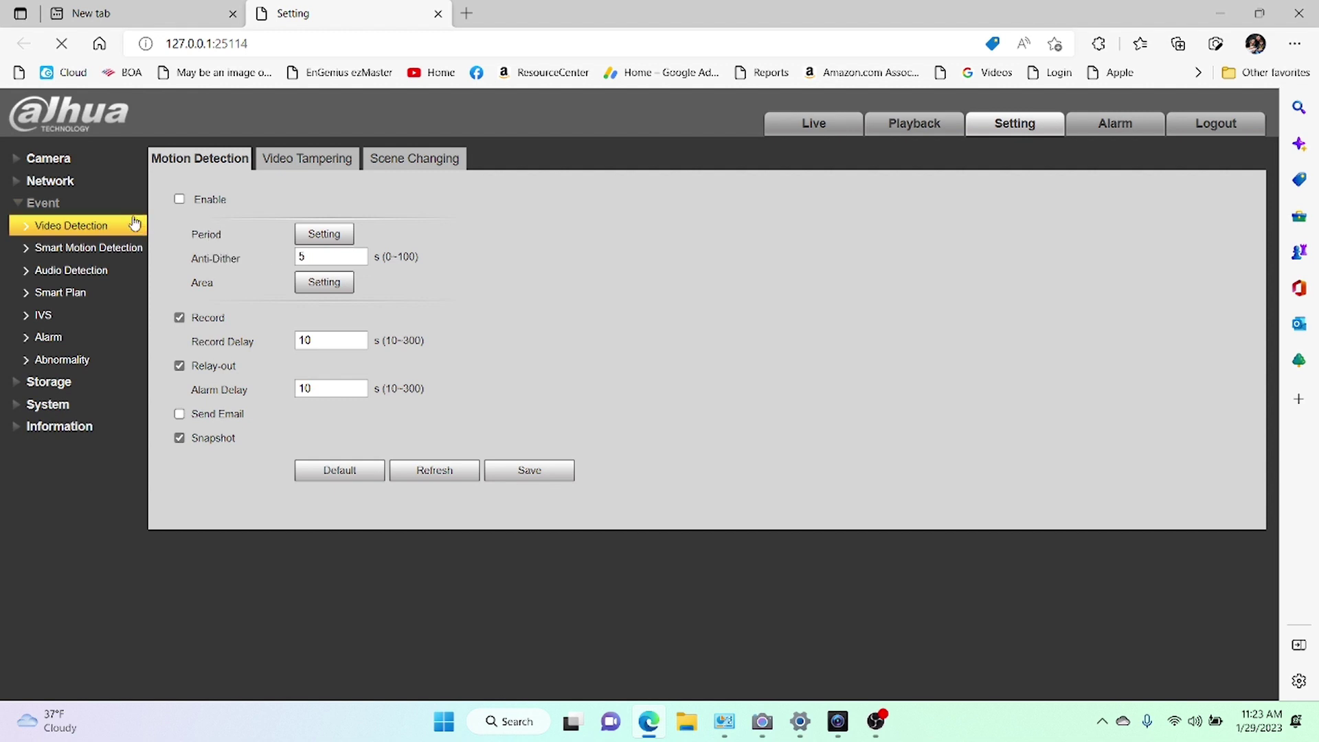
pyautogui.click(48, 300)
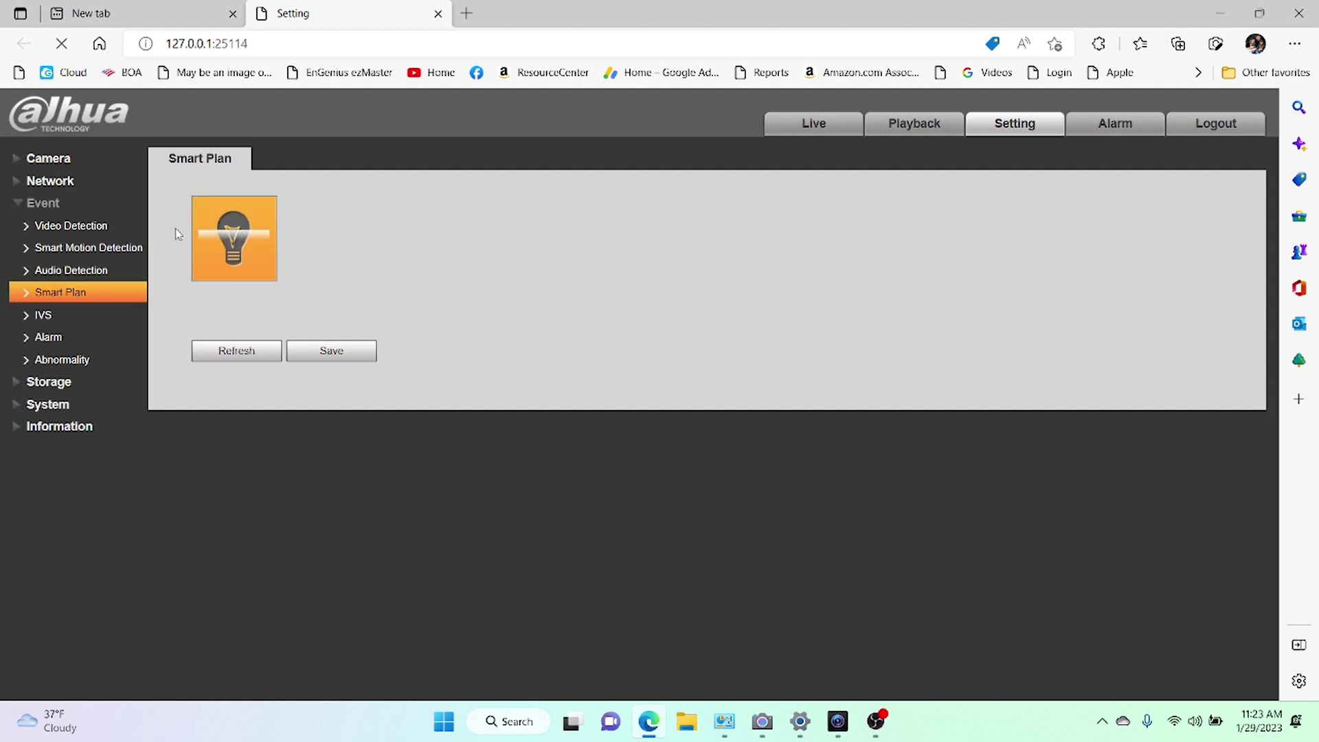
# Switch the IVS smart plan back on, save it, and go to the IVS rule configuration.
pyautogui.click(230, 237)
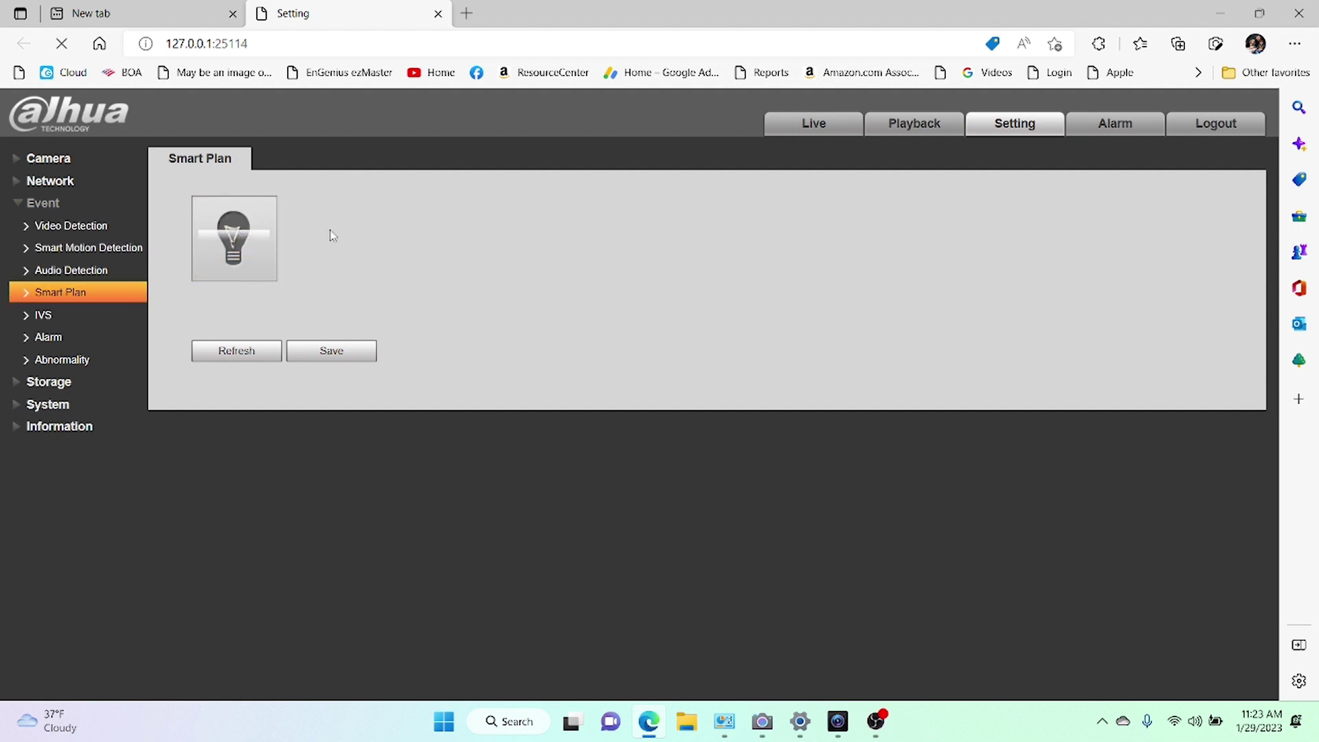
pyautogui.click(250, 227)
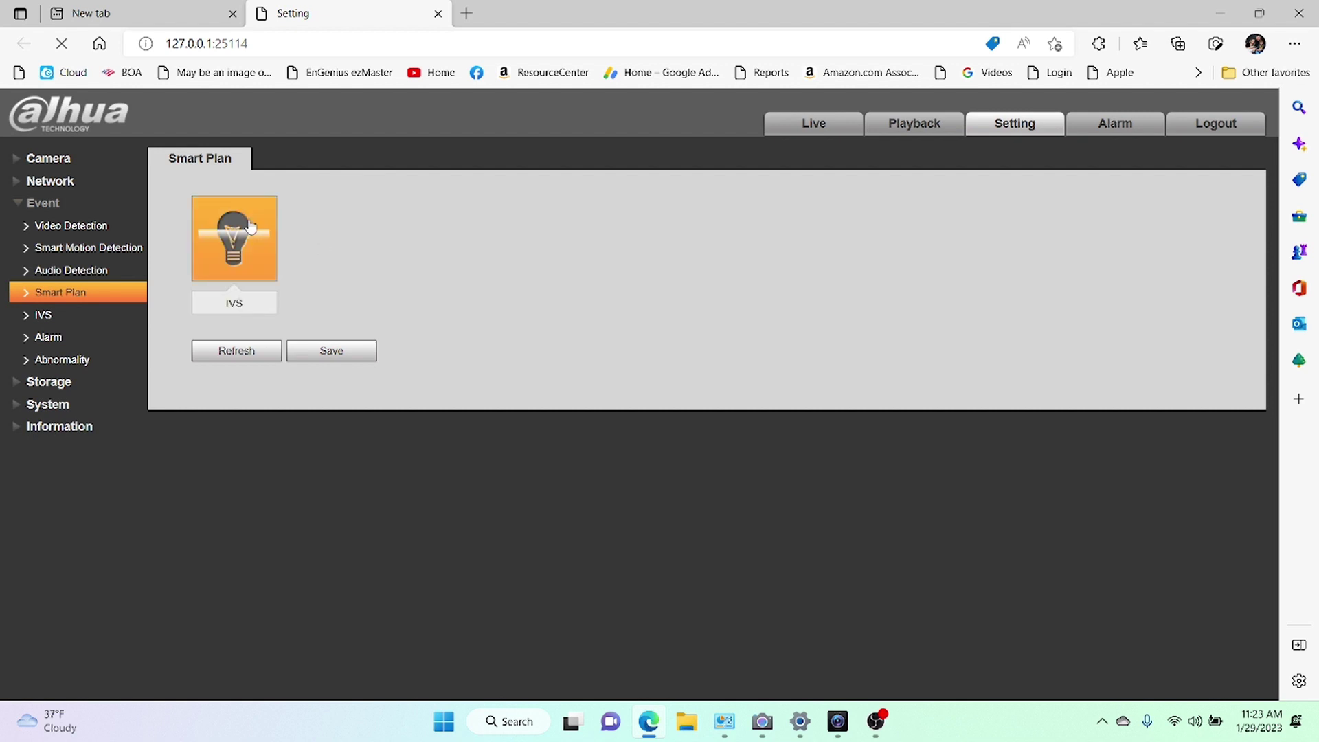
pyautogui.click(348, 352)
pyautogui.click(58, 229)
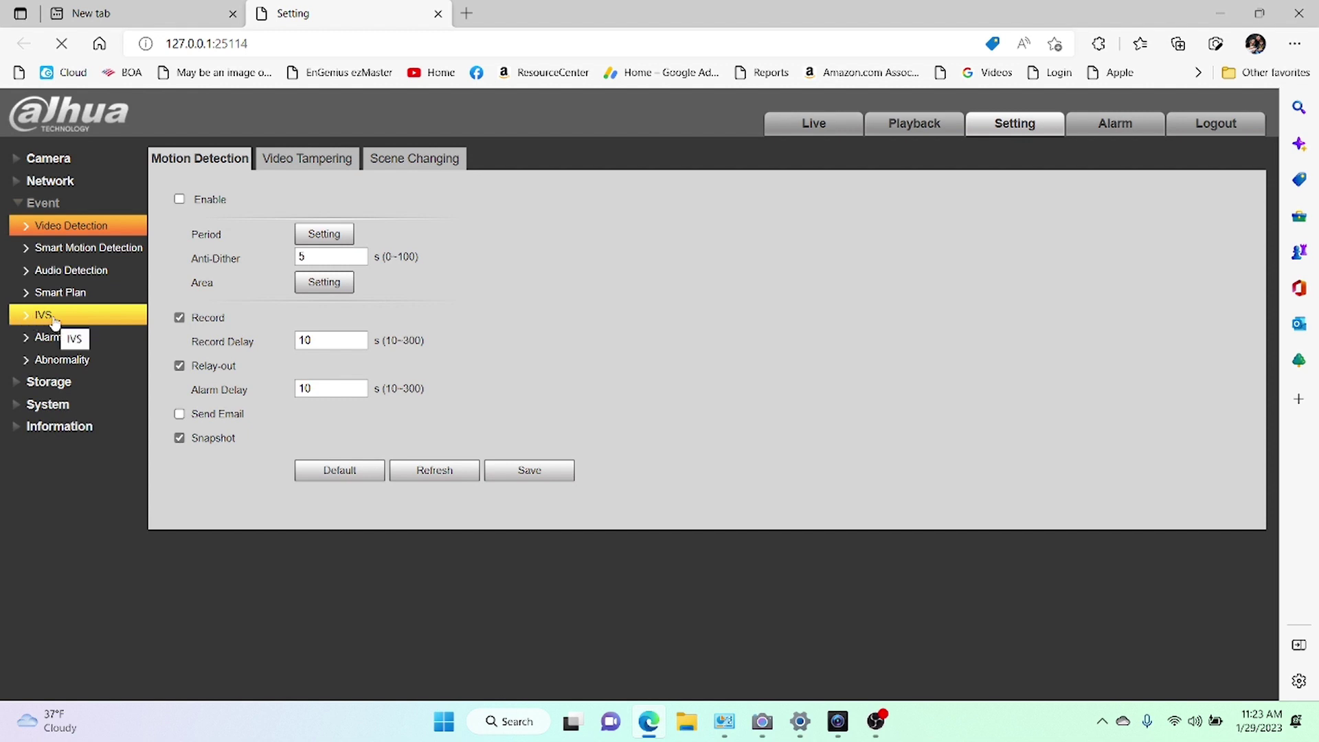
pyautogui.click(84, 316)
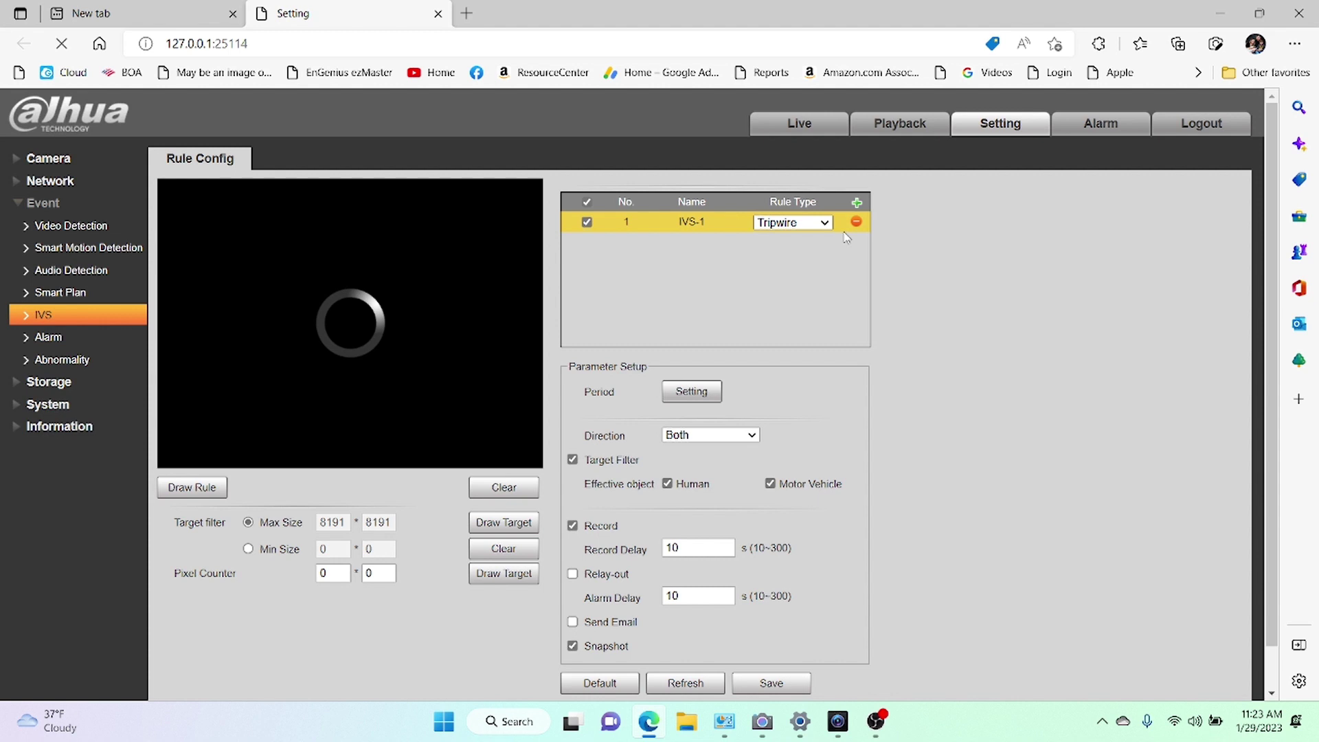
# Keep rule IVS-1 as a Tripwire and start drawing a new rule on the camera view.
pyautogui.click(825, 223)
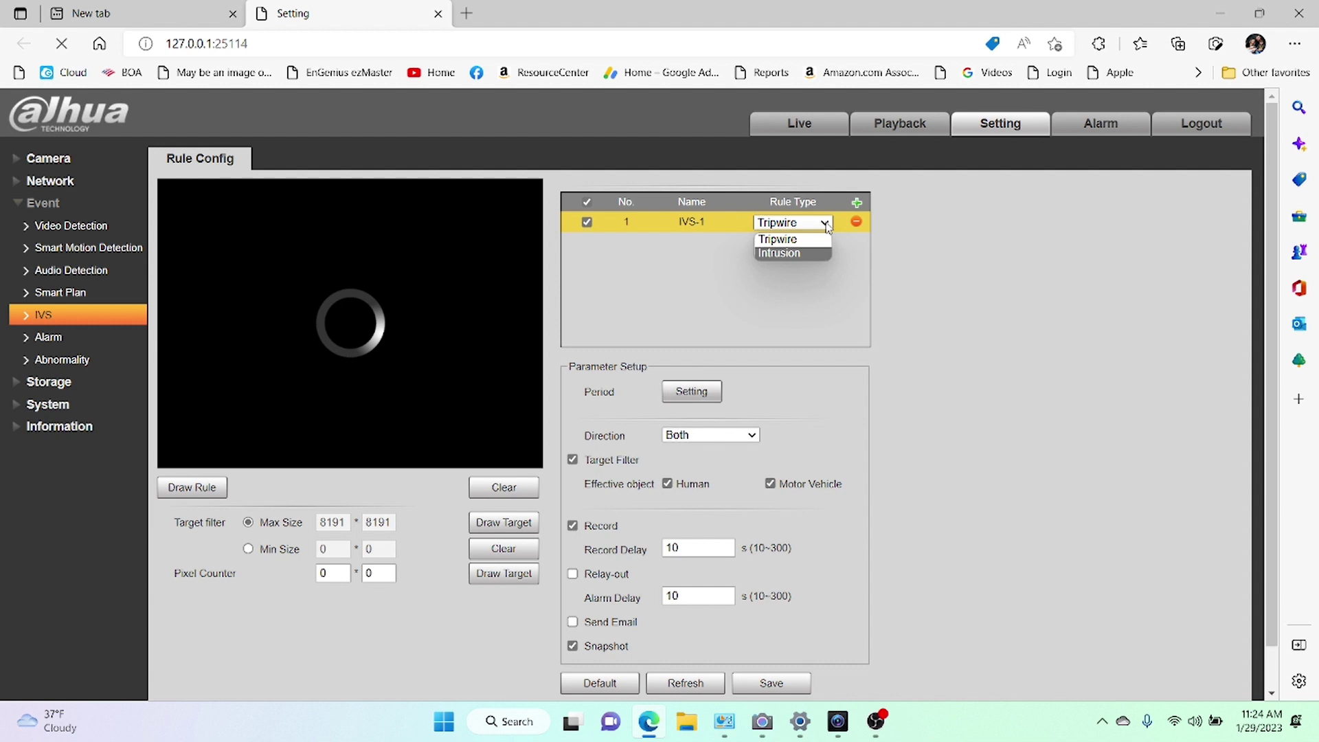
pyautogui.click(672, 254)
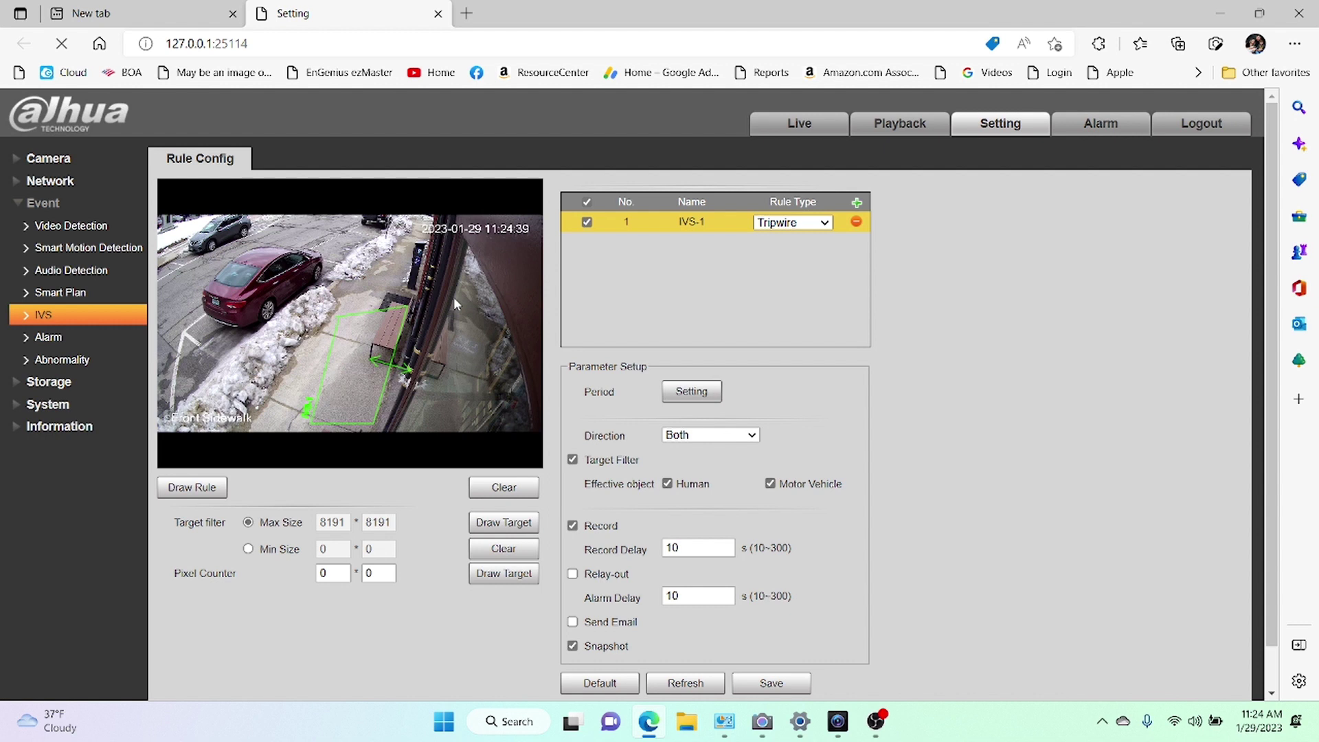
pyautogui.click(206, 489)
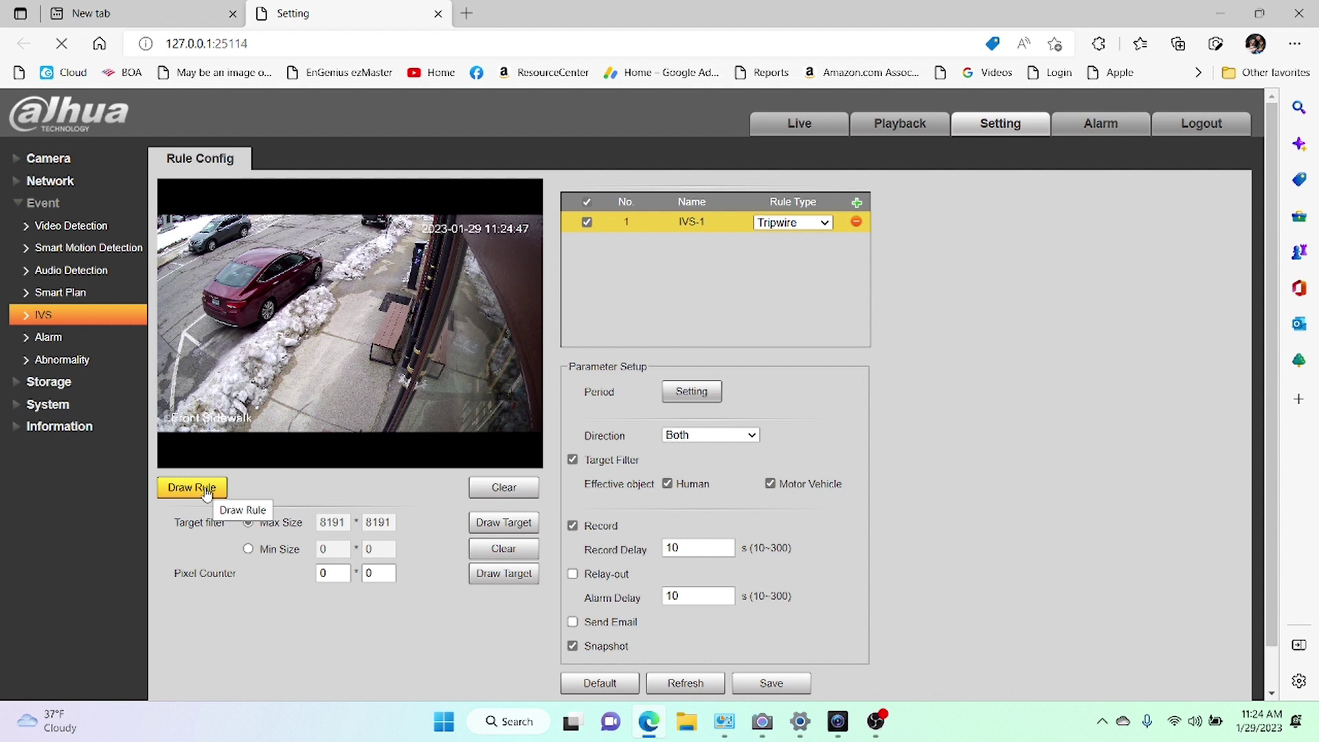
# Outline the IVS-1 tripwire as a four-corner box on the sidewalk around the bench.
pyautogui.click(206, 489)
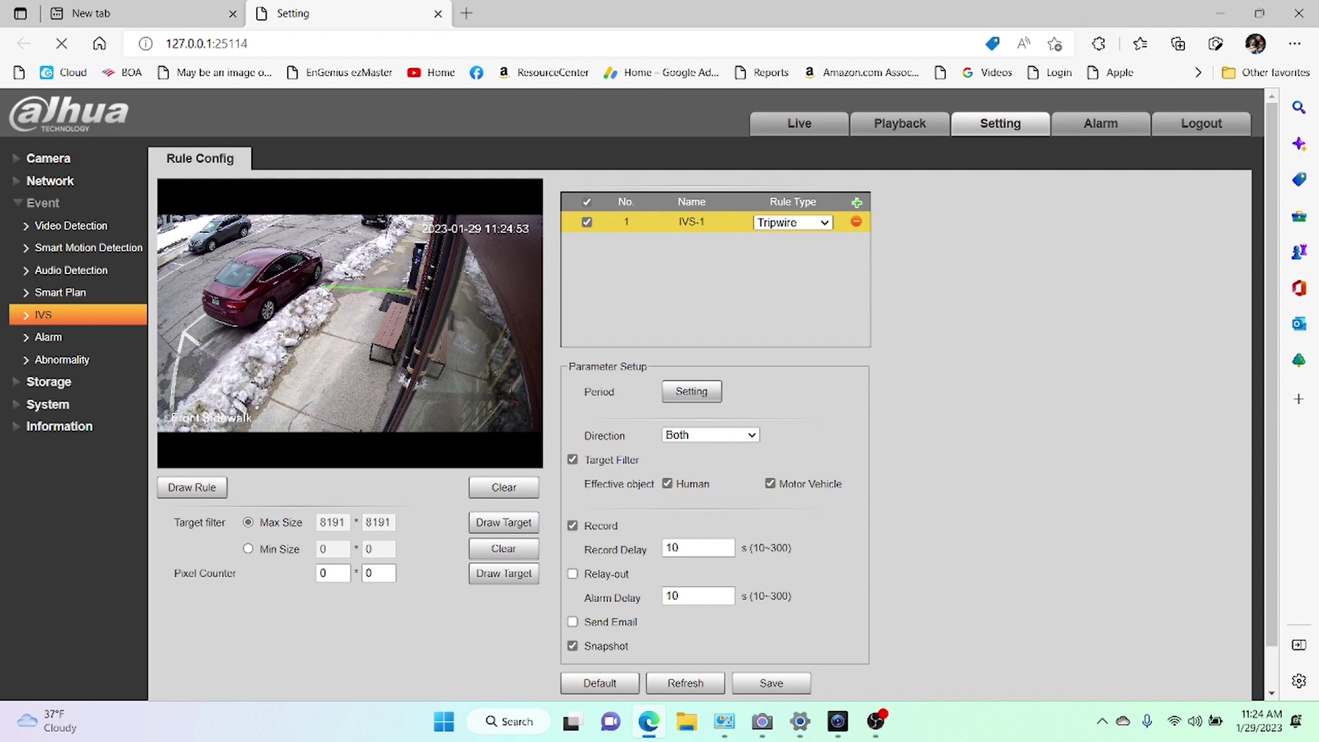
pyautogui.moveTo(324, 288); pyautogui.dragTo(356, 281)
pyautogui.click(356, 279)
pyautogui.click(312, 383)
pyautogui.click(375, 395)
pyautogui.doubleClick(407, 296)
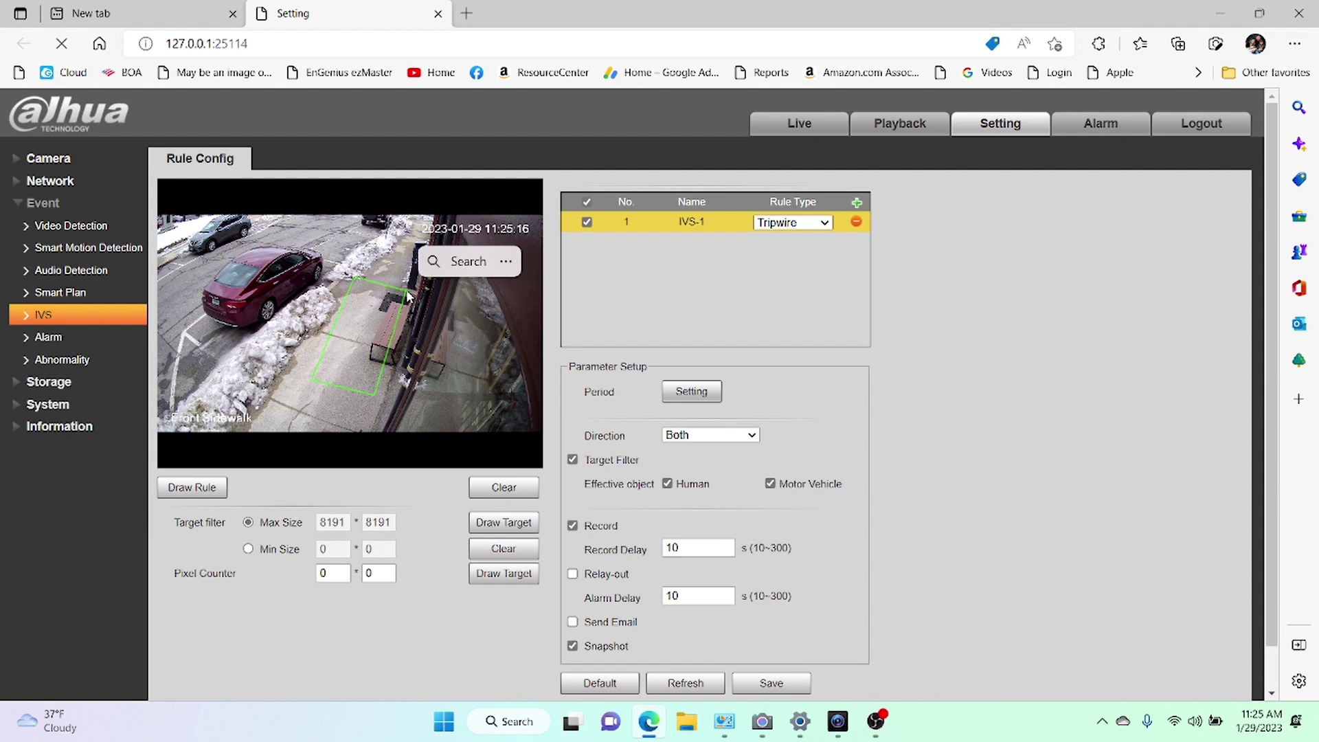
pyautogui.rightClick(407, 295)
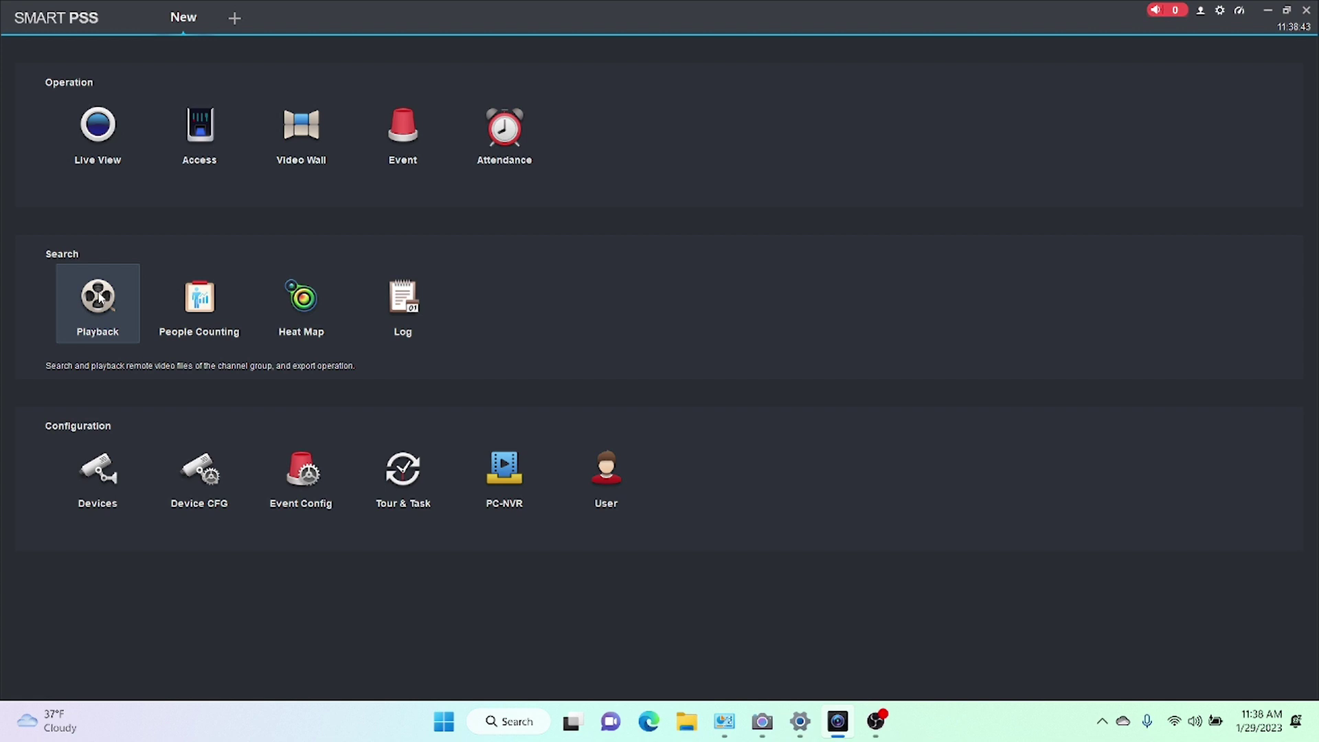
# Open the Playback module from the SmartPSS home page.
pyautogui.click(100, 296)
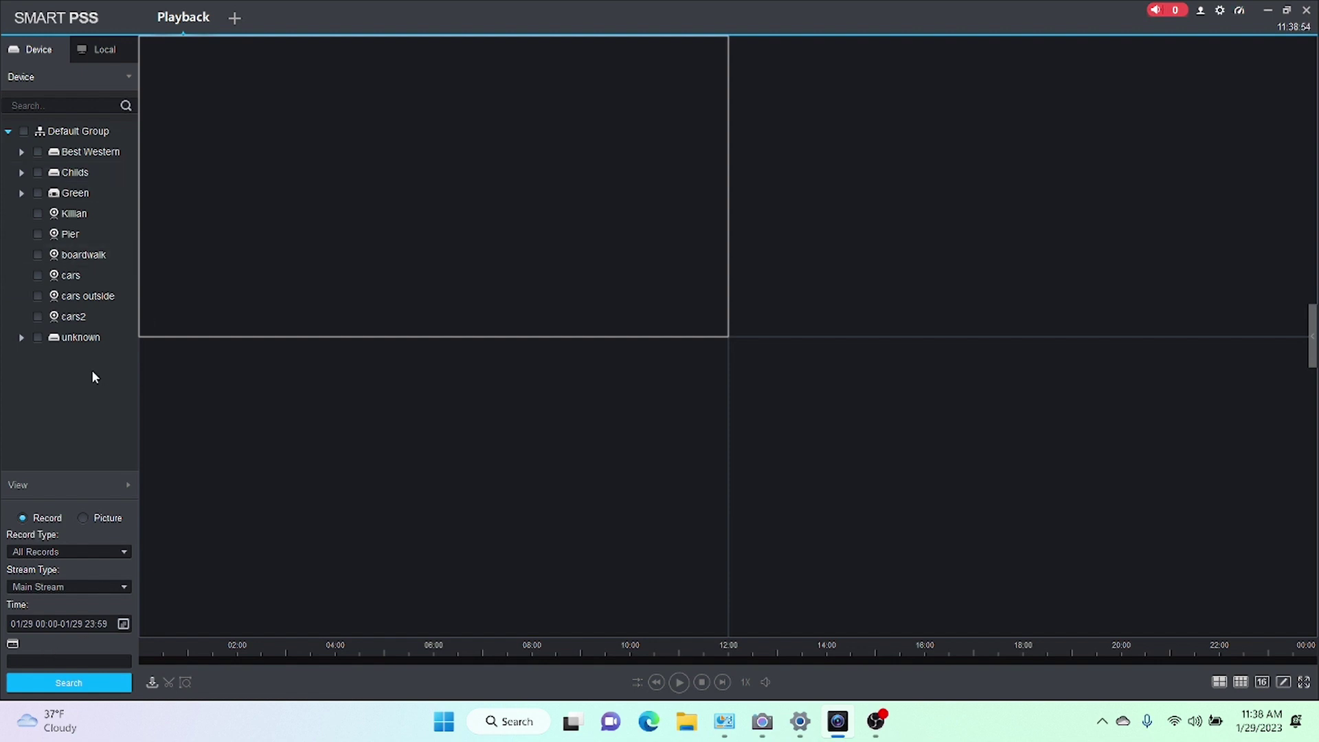
# Select the Killian camera in the device tree for playback.
pyautogui.click(38, 214)
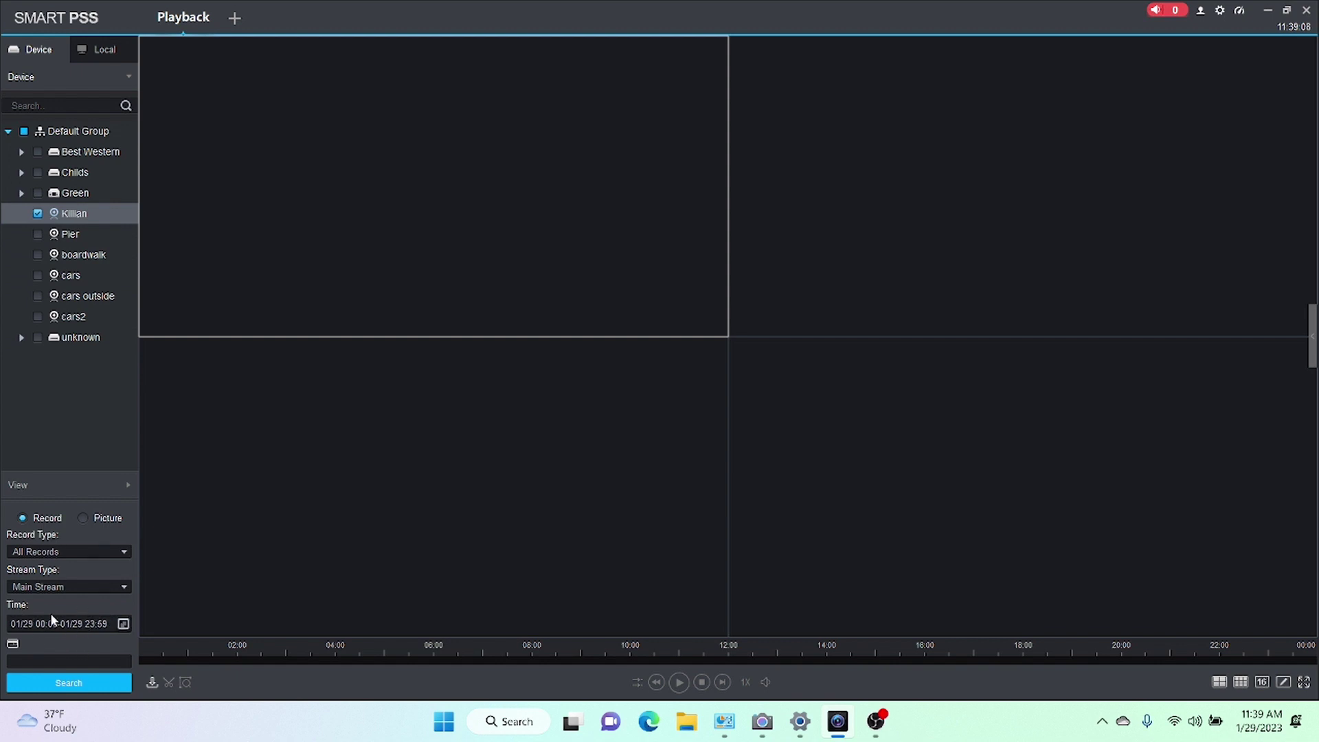
# Pick 28 January as the search date with a start hour of 10.
pyautogui.click(123, 623)
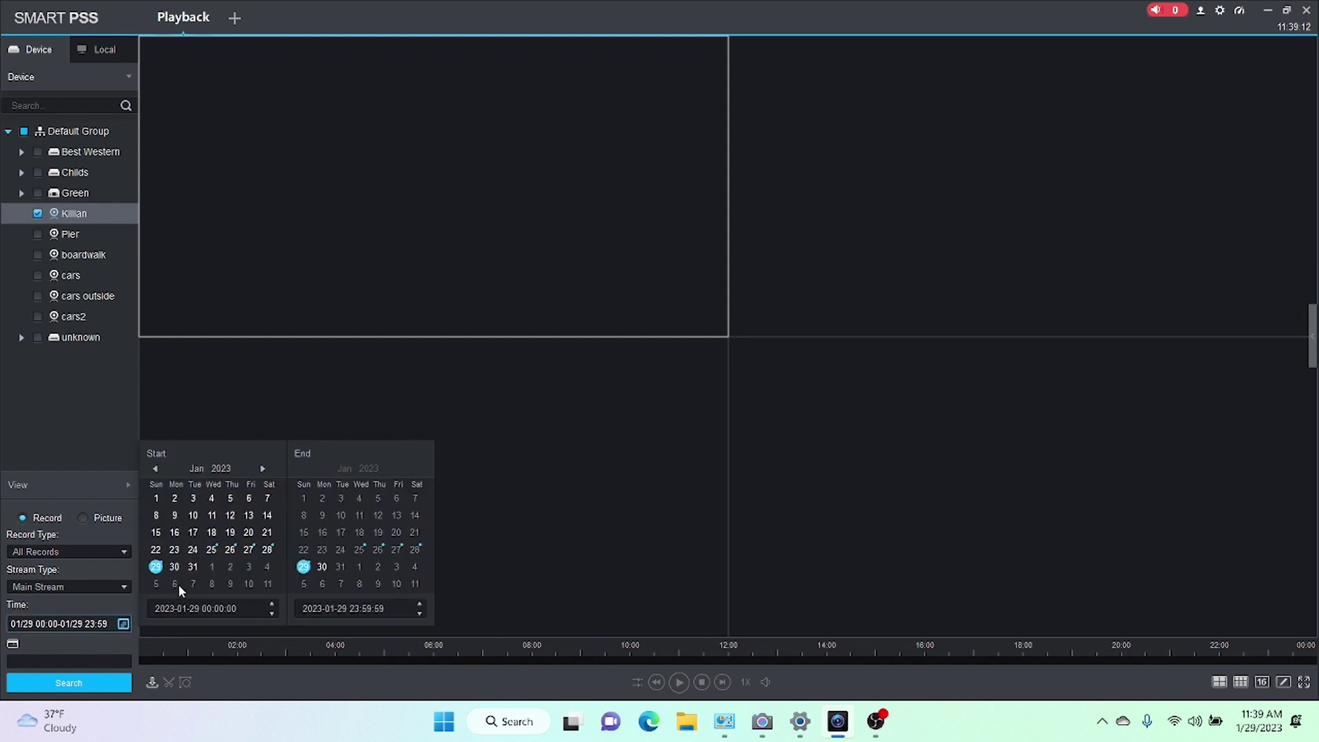
pyautogui.click(267, 550)
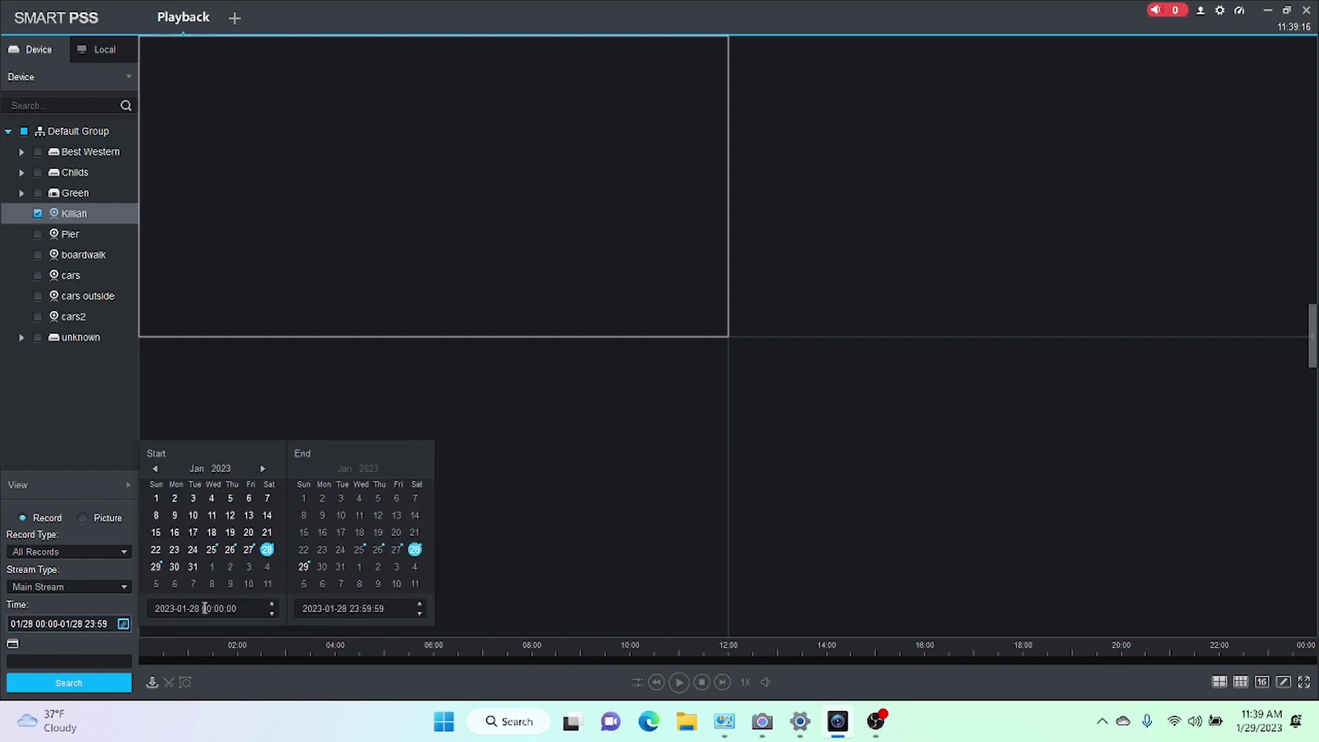
pyautogui.click(208, 608)
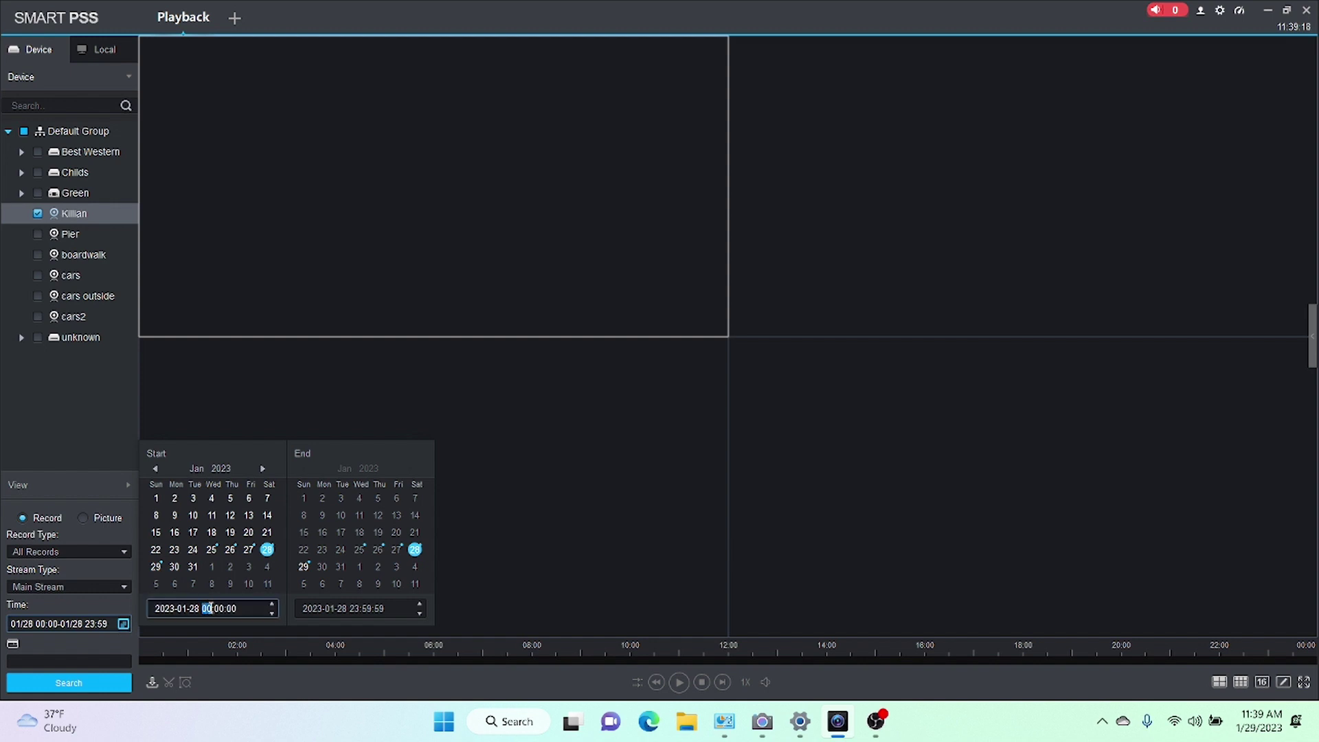
pyautogui.write('10')
pyautogui.press('Return')
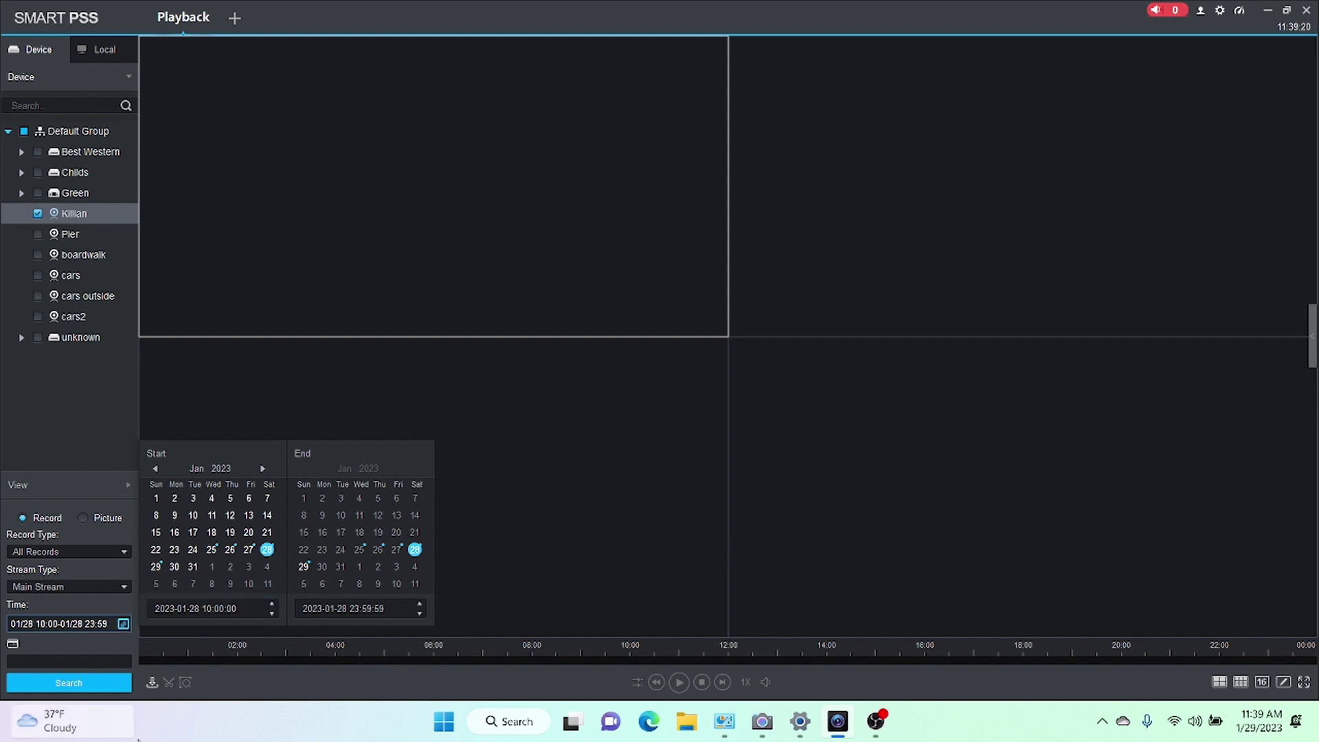
# Set the end hour to 10 and search for recordings in that window.
pyautogui.click(352, 609)
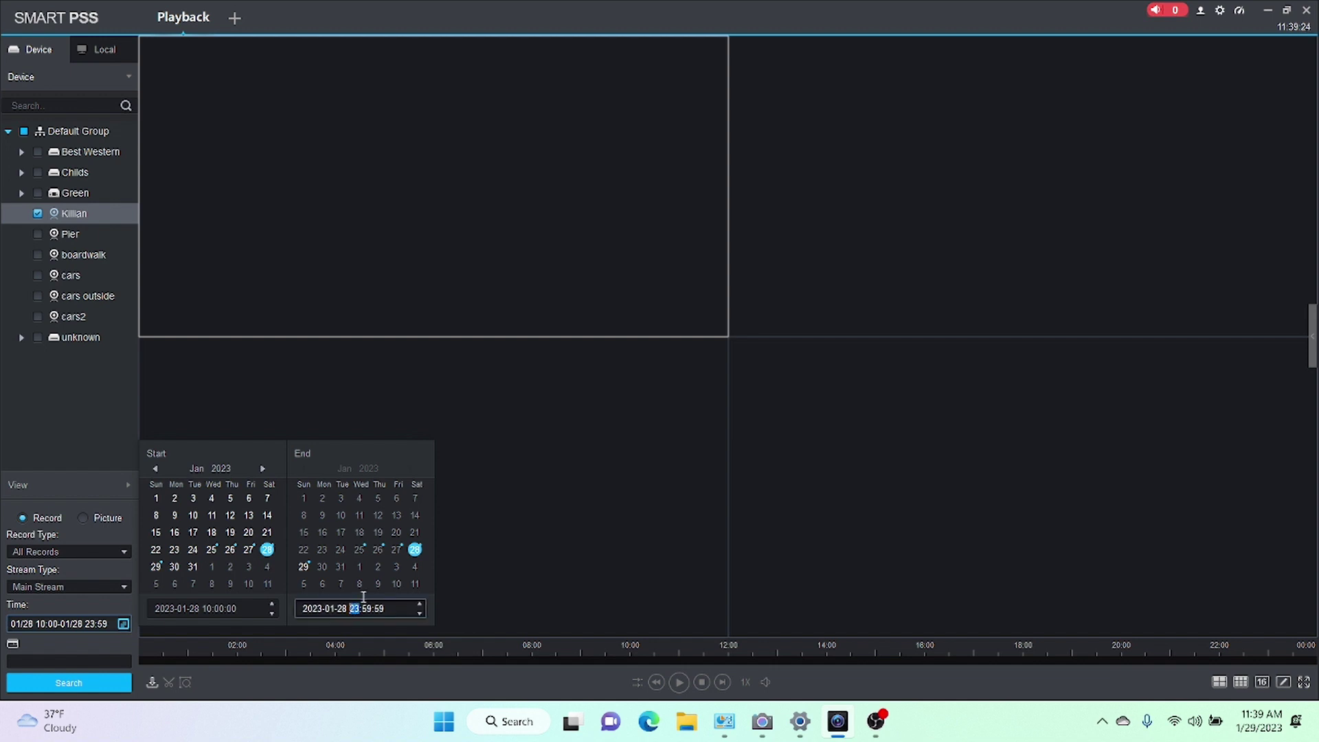
pyautogui.press('Return')
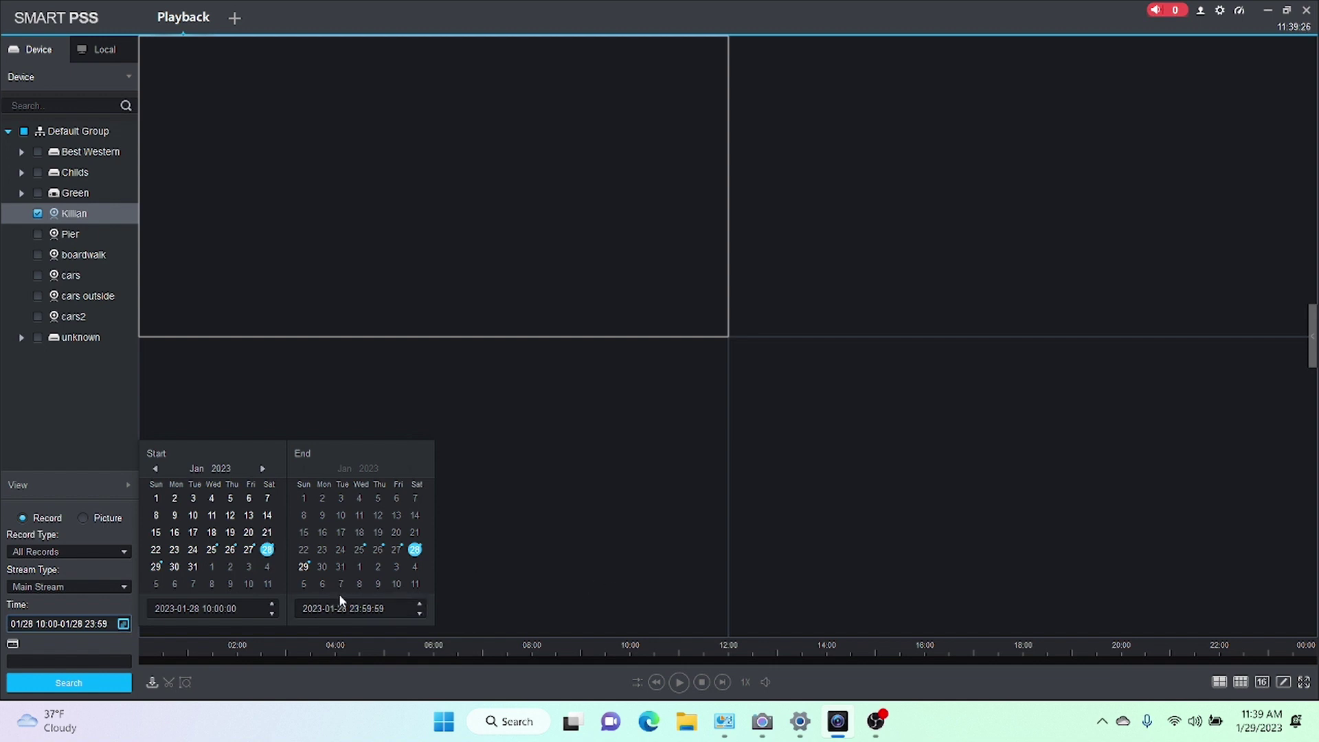
pyautogui.click(356, 608)
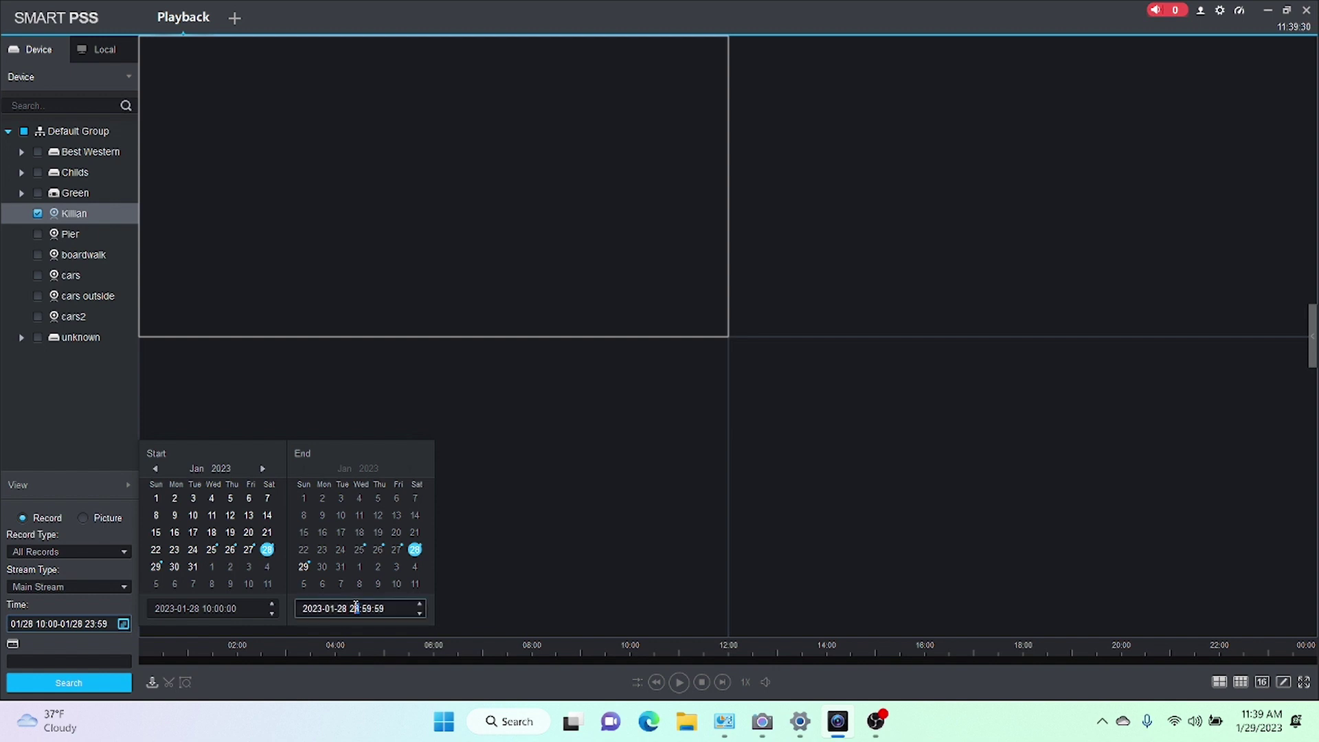
pyautogui.click(352, 608)
pyautogui.click(385, 585)
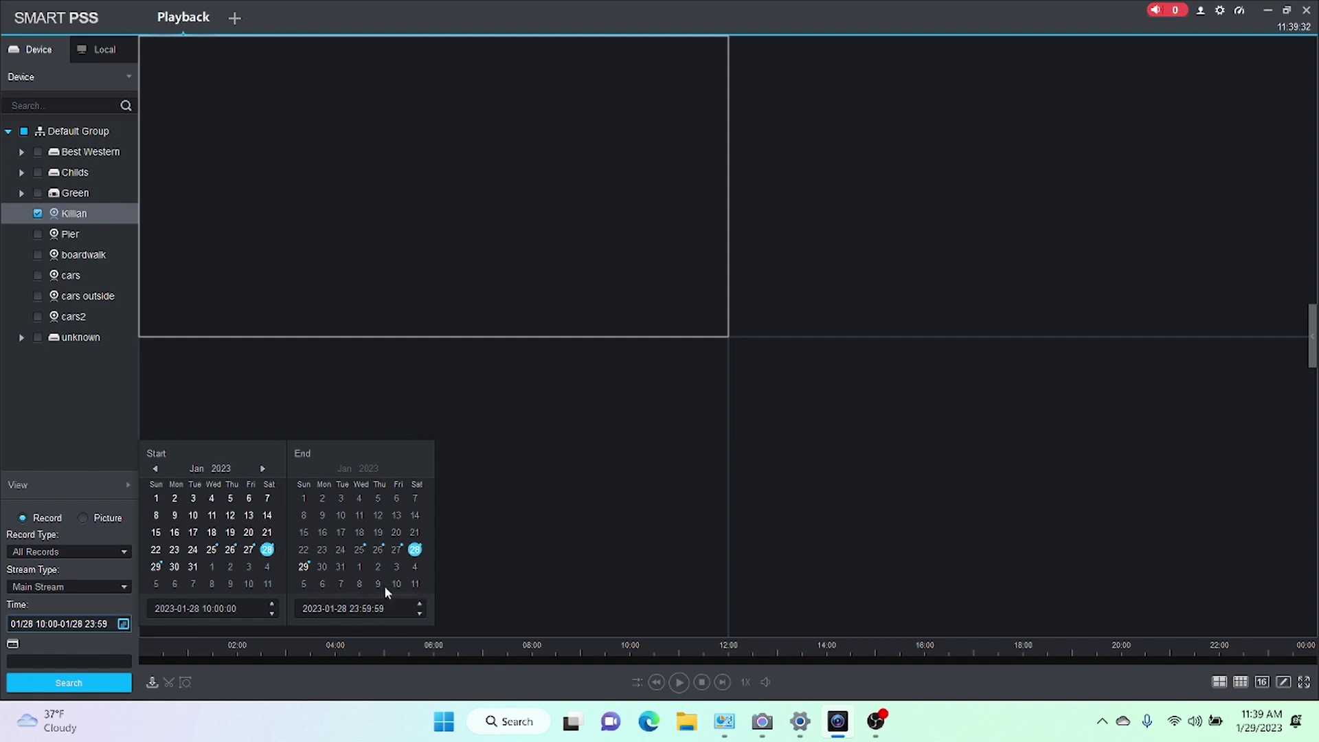
pyautogui.click(356, 609)
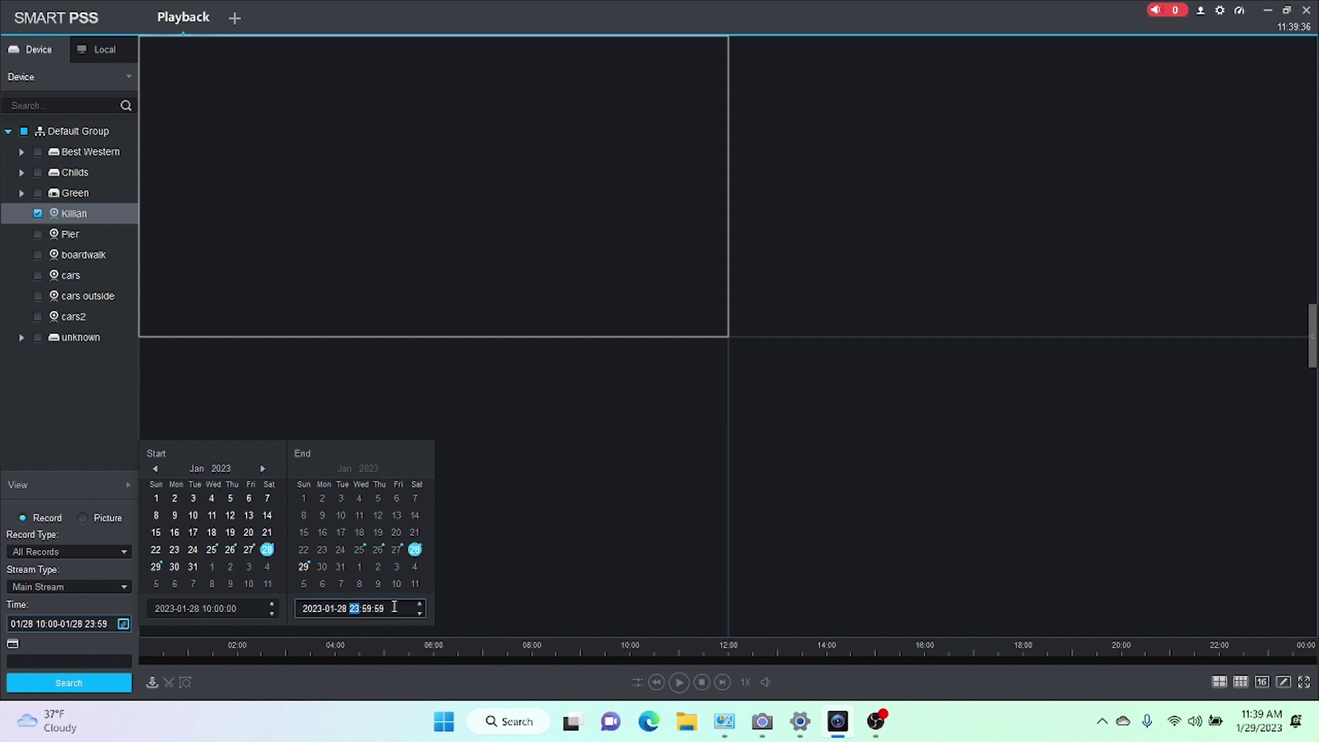
pyautogui.write('10')
pyautogui.press('Return')
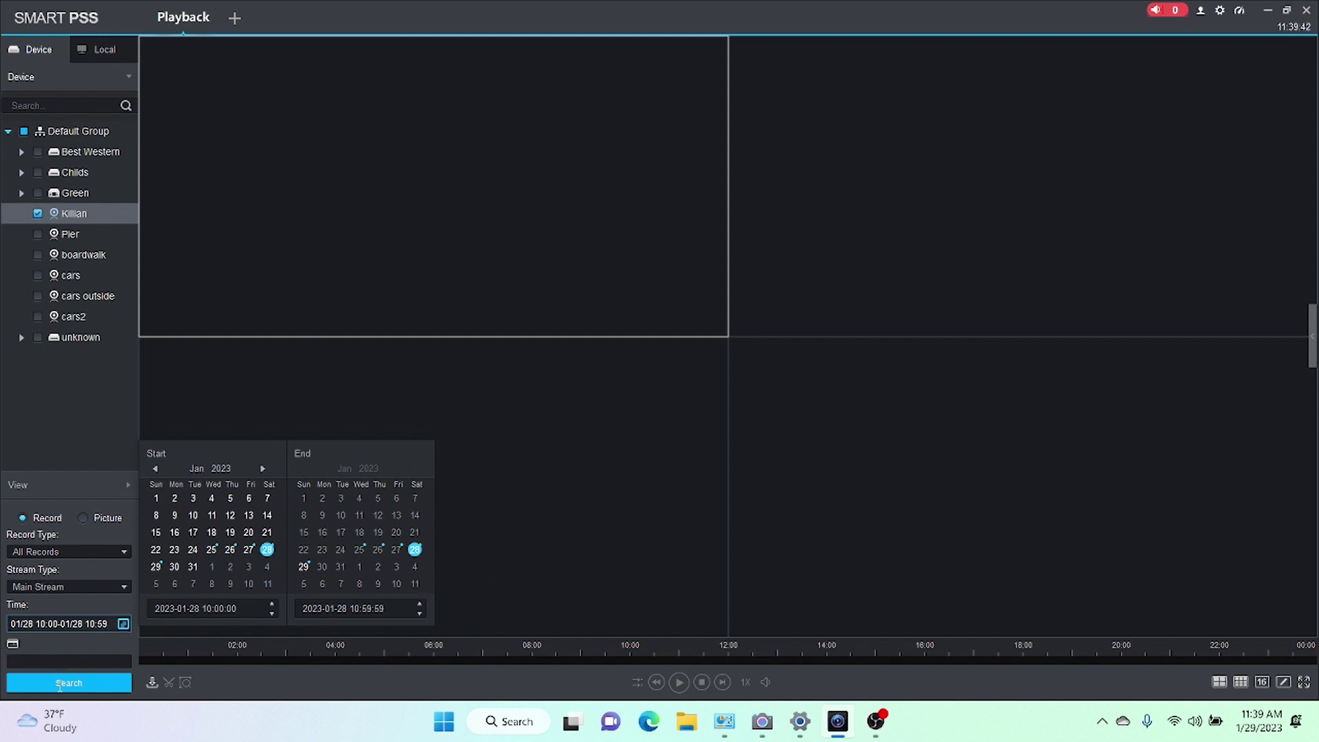
pyautogui.click(60, 684)
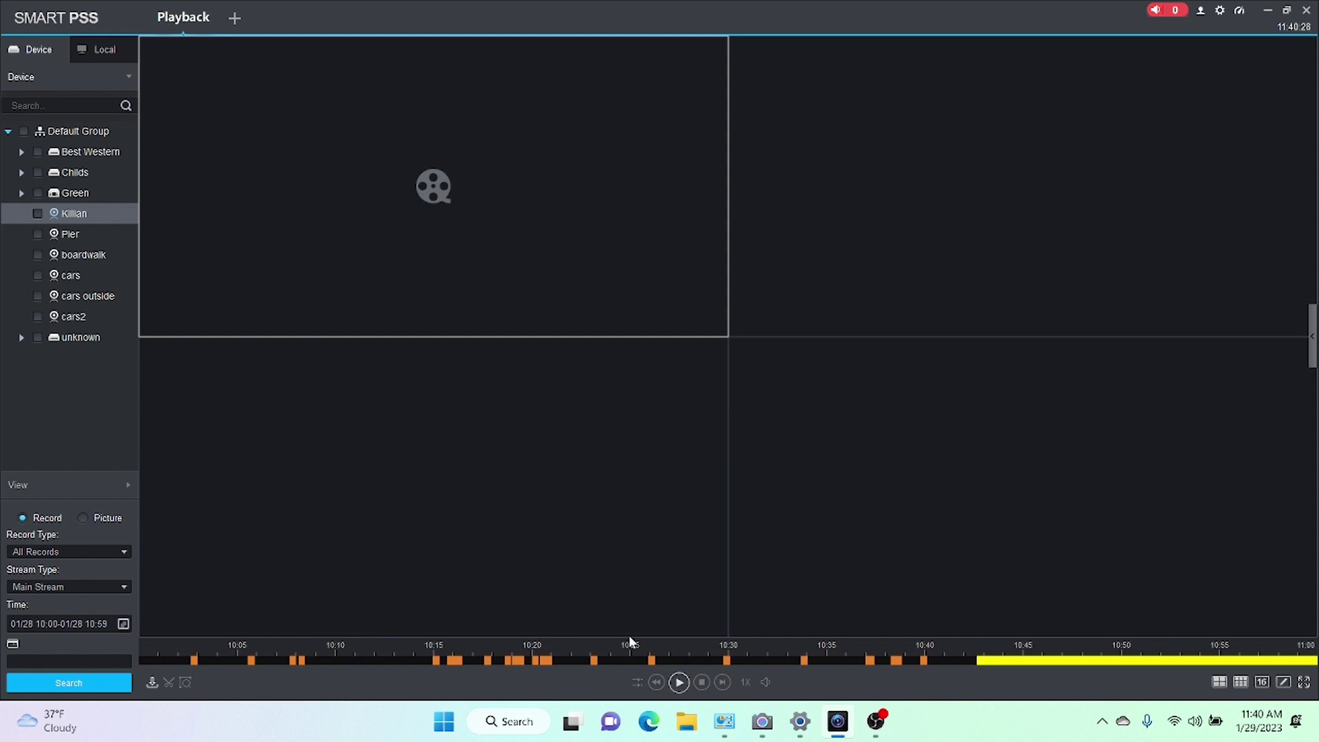
# Start playing Killian's recording from about 10:23 on the timeline.
pyautogui.click(594, 662)
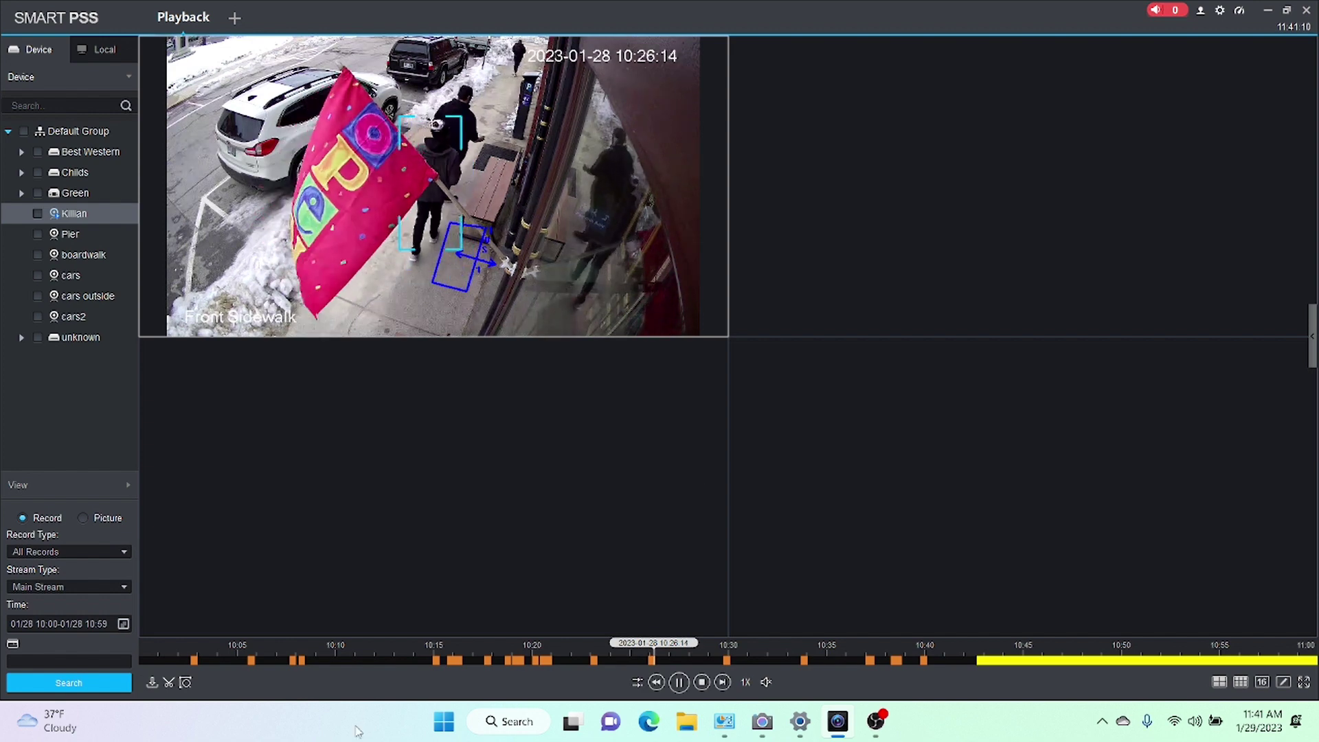
# Let the Front Sidewalk recording play and watch people pass the tripwire box.
pyautogui.moveTo(505, 237)
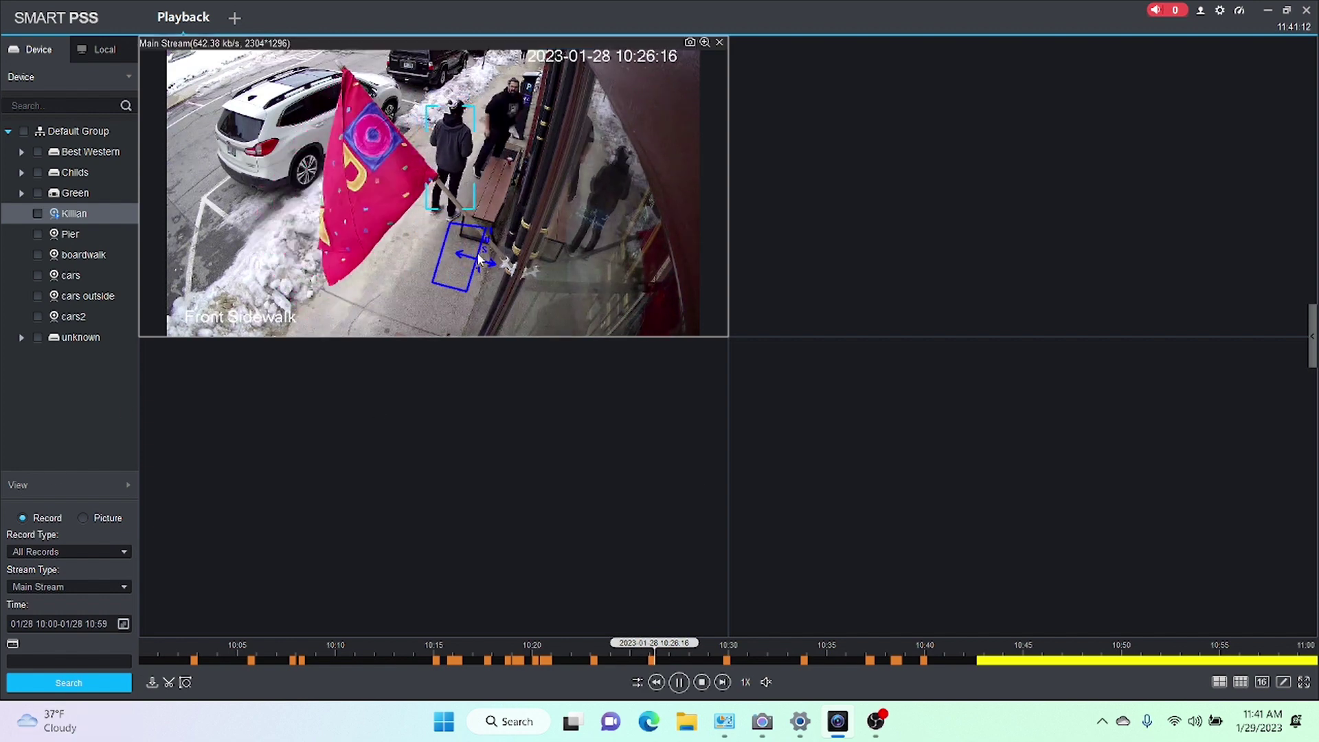